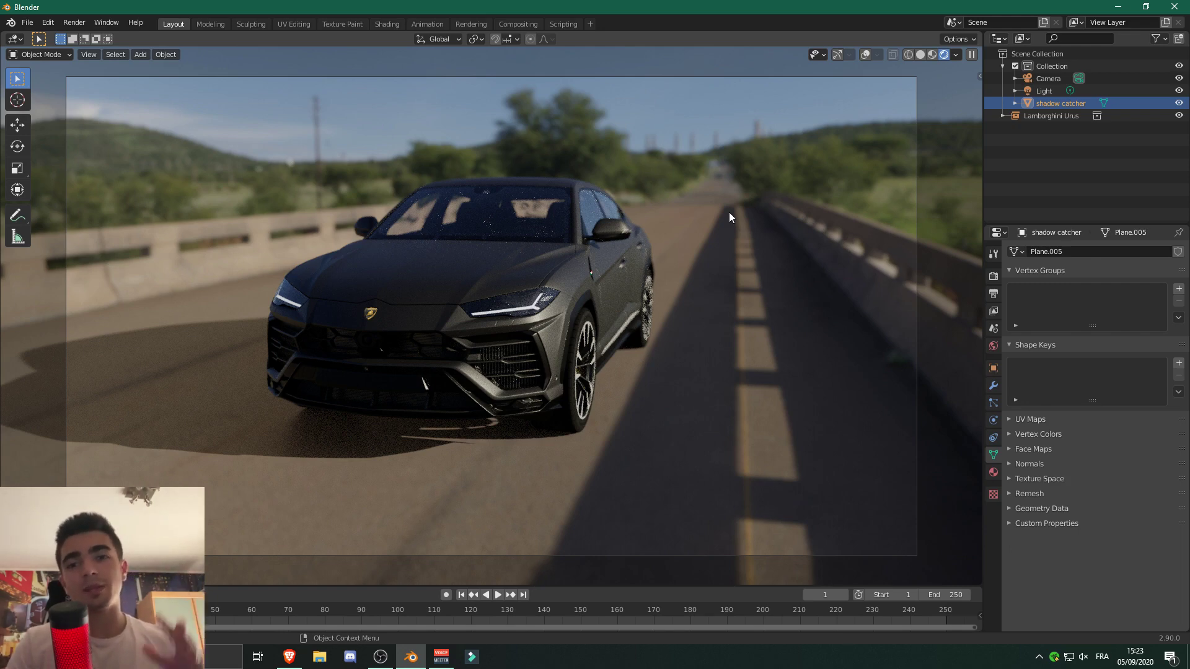
Step: Switch to the browser and look over the Transportation Mega Pack add-on's product page on BlenderMarket
click(291, 660)
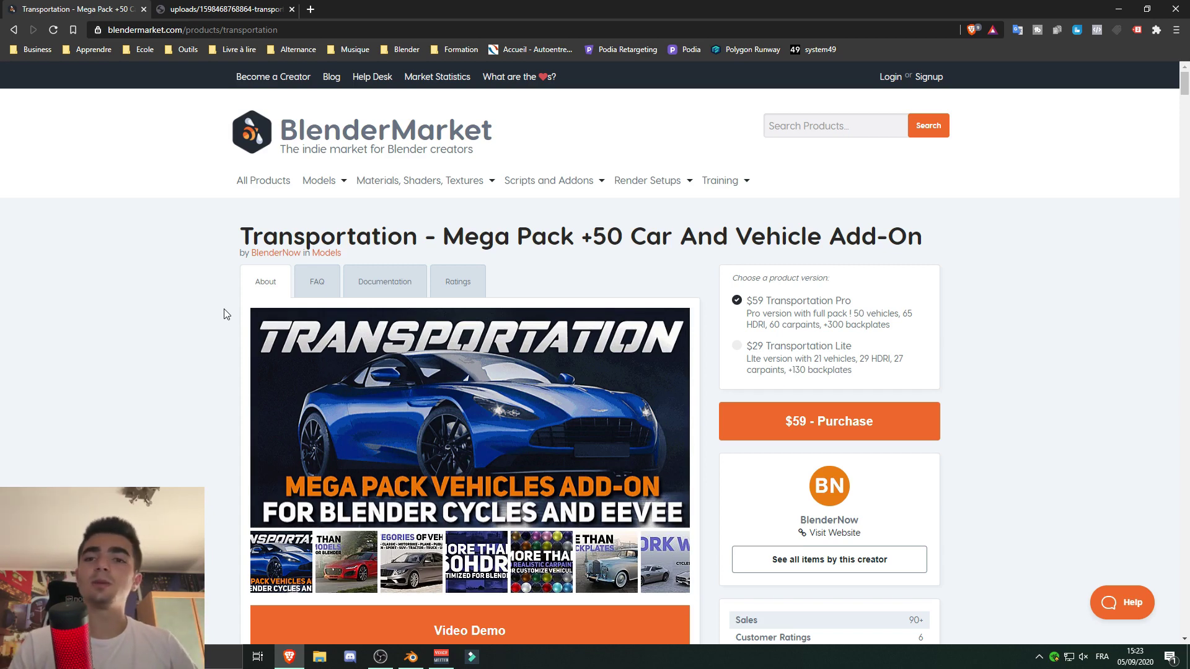
scroll(229, 317, down, 1)
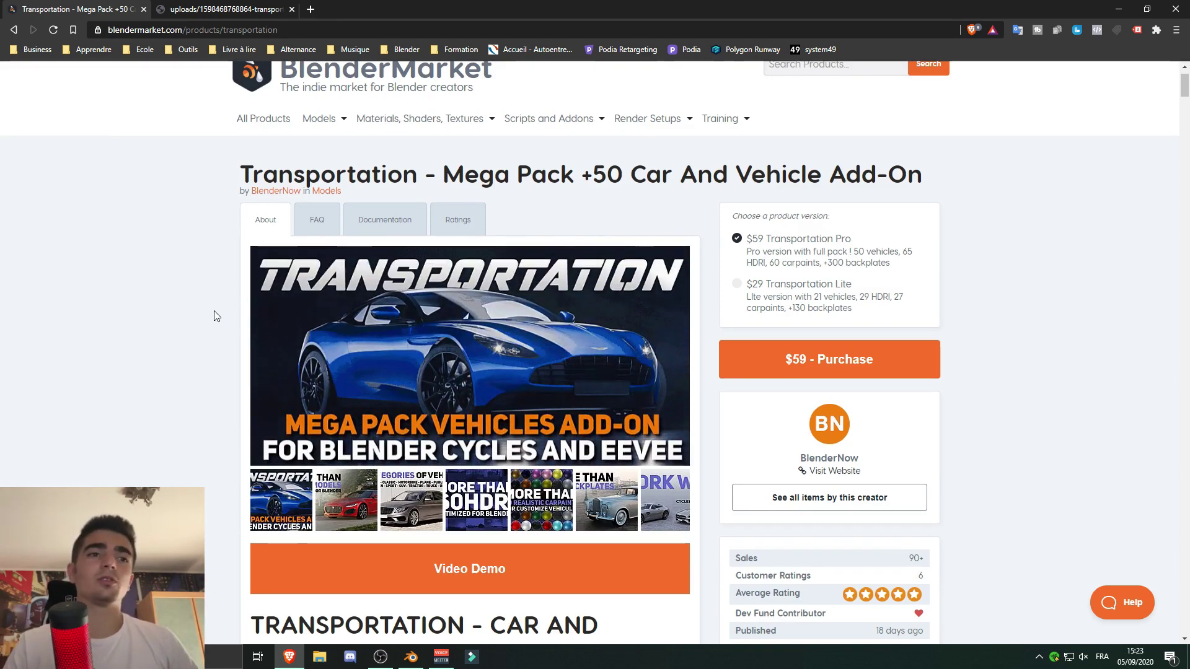
scroll(239, 326, down, 5)
scroll(242, 325, down, 8)
scroll(266, 317, up, 13)
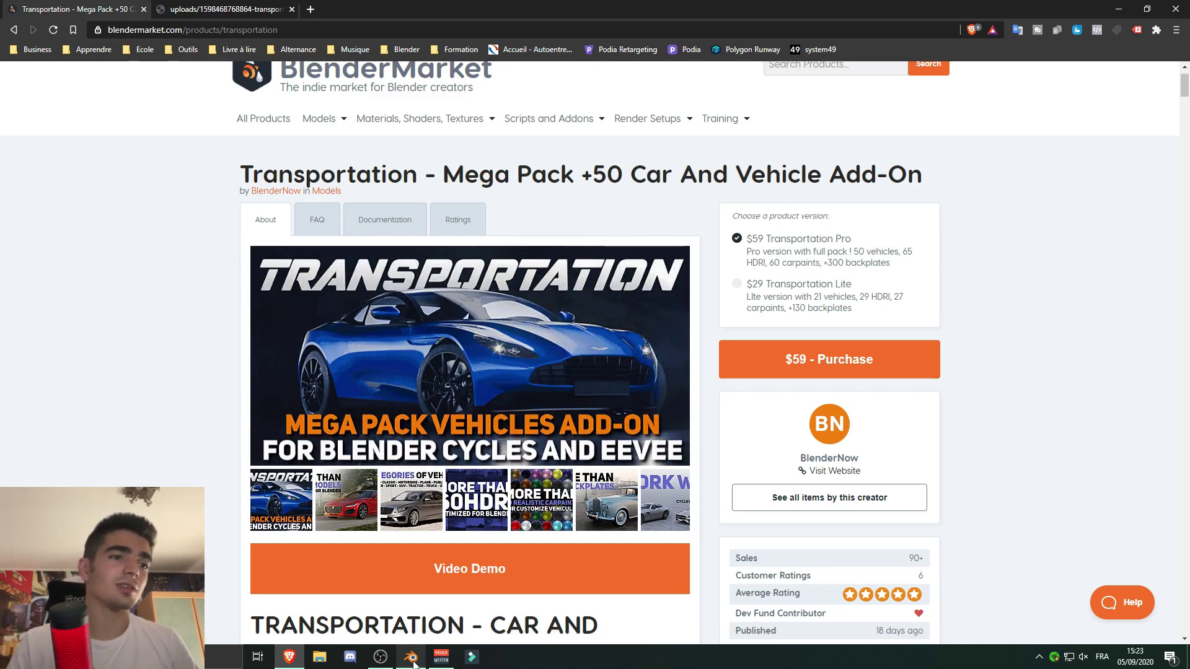
Step: Switch back to Blender, start a new scene without saving the current one, and delete the default cube
key(alt+Tab)
click(28, 22)
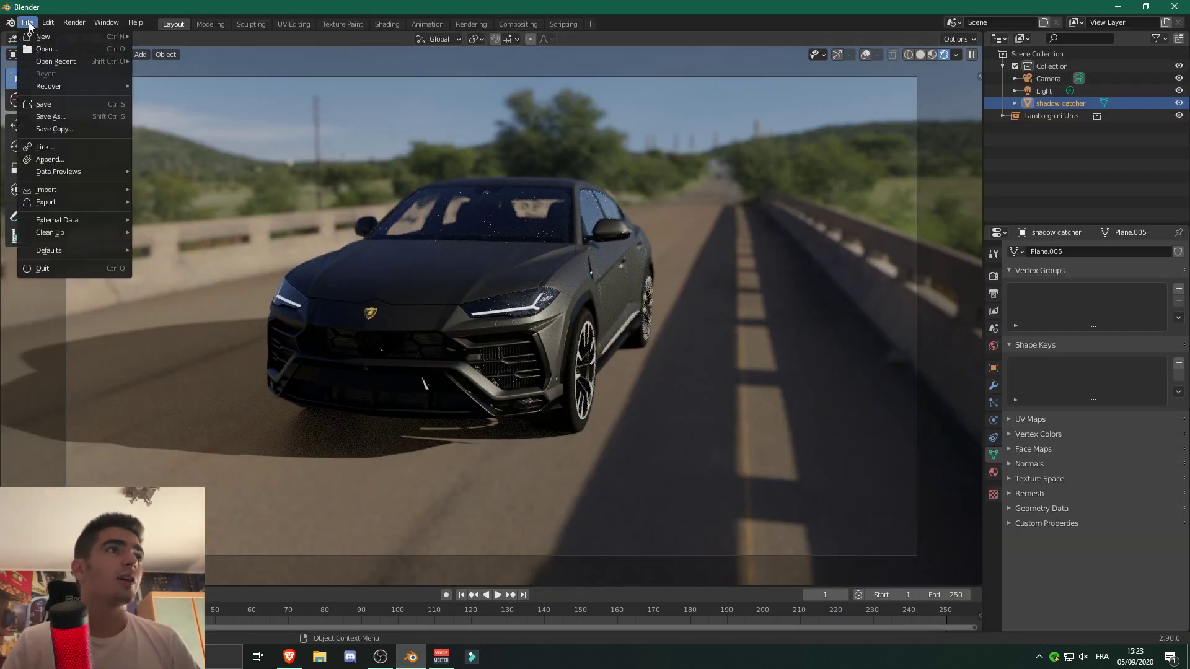
mouse_move(62, 39)
click(171, 35)
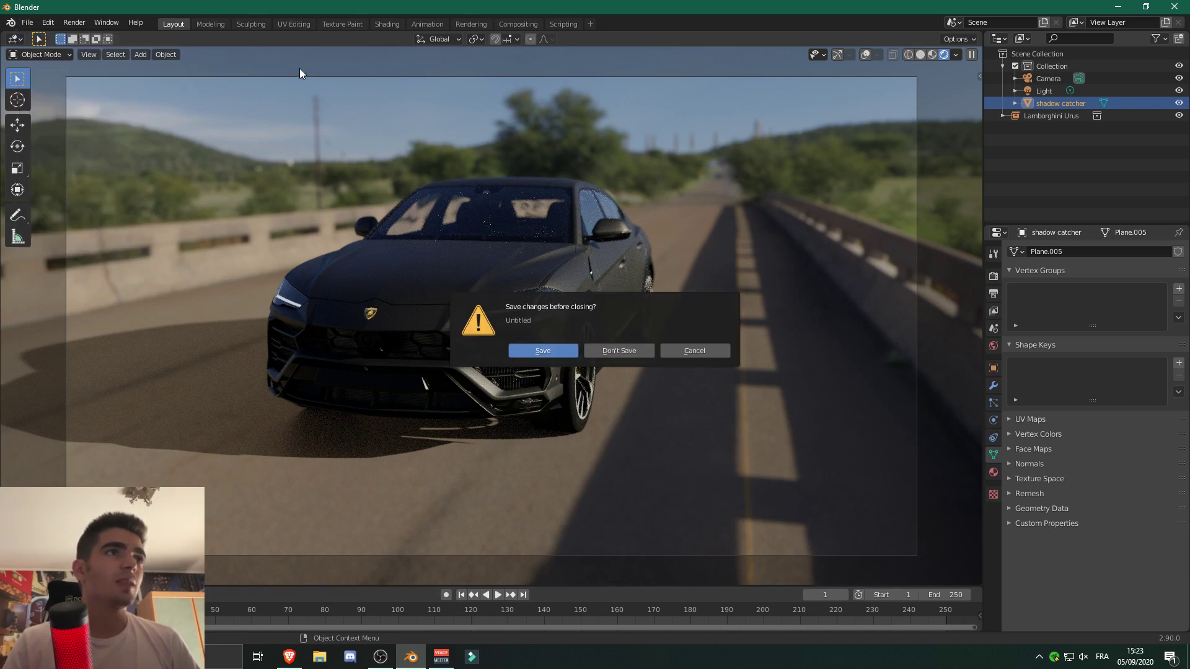
click(618, 351)
key(Delete)
Step: Show the Transportation add-on's tools and look over its Car models and HDRI and Backplates sections
key(n)
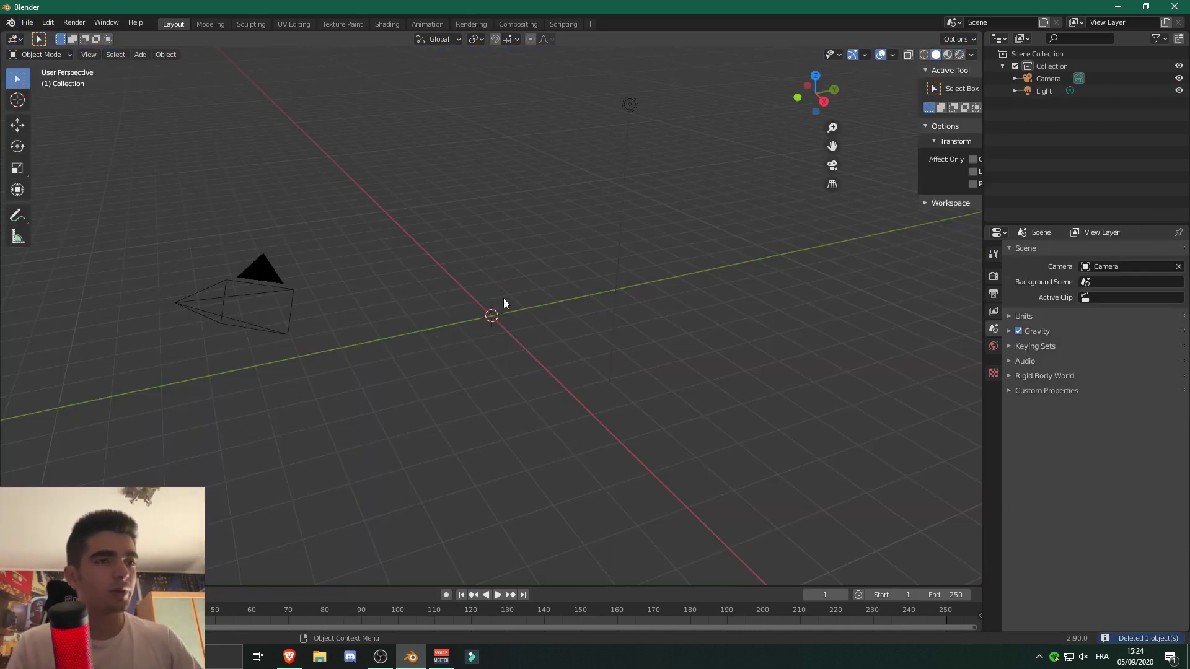
click(975, 128)
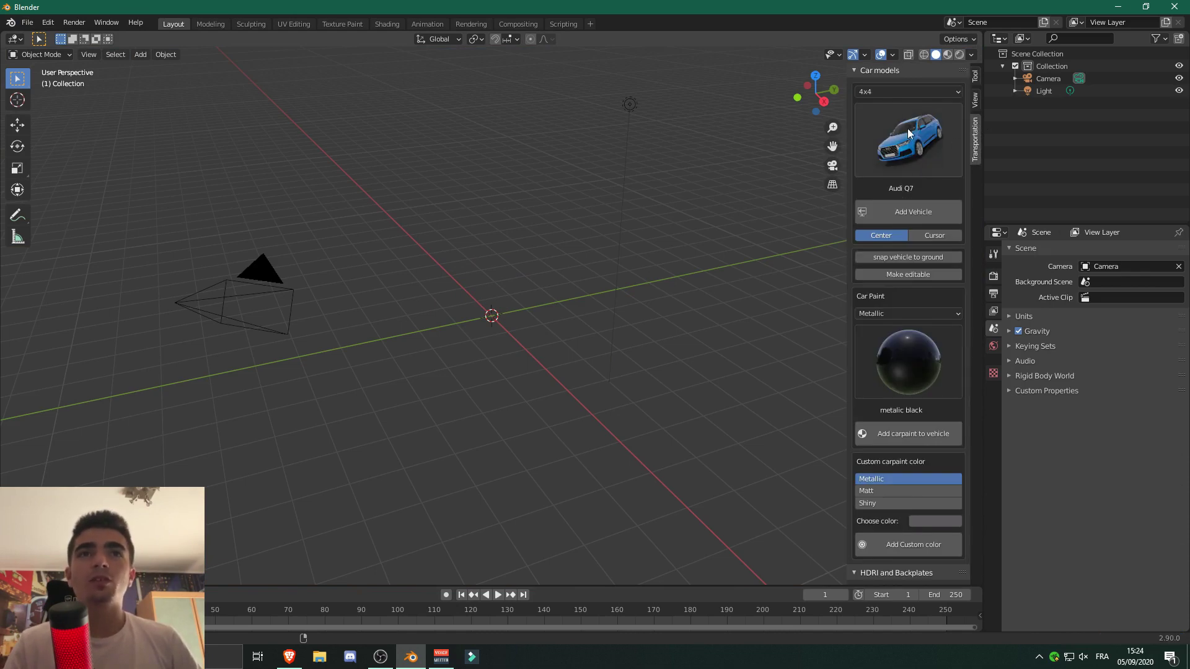
click(857, 72)
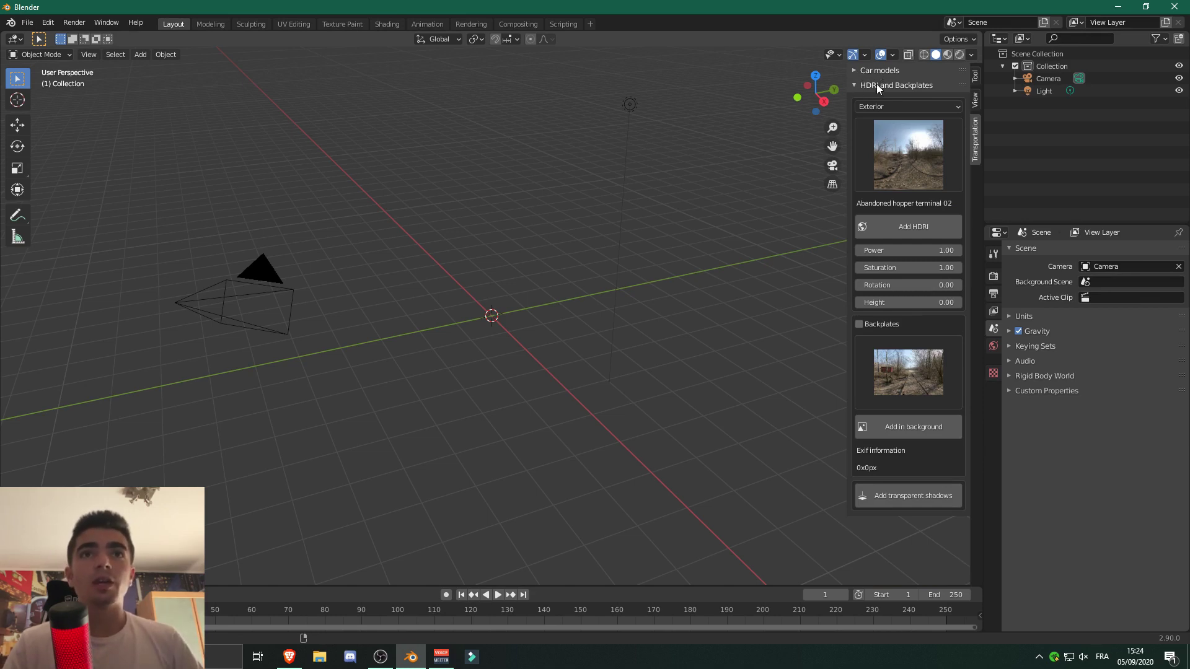
click(878, 84)
click(878, 84)
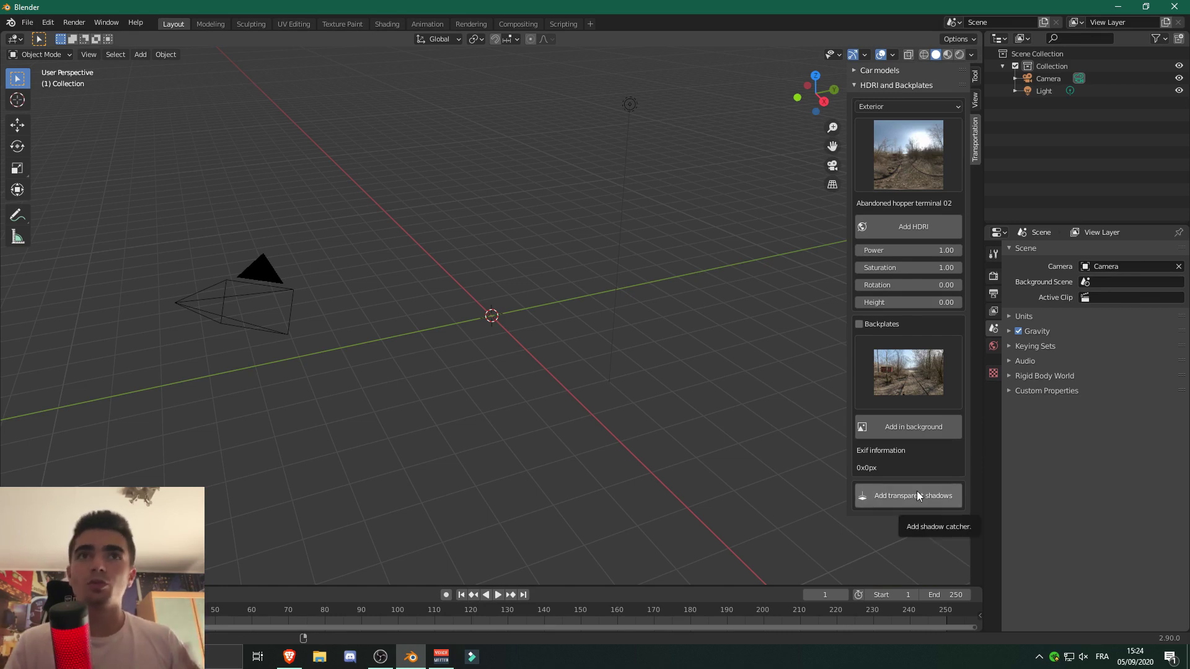
click(869, 86)
click(881, 69)
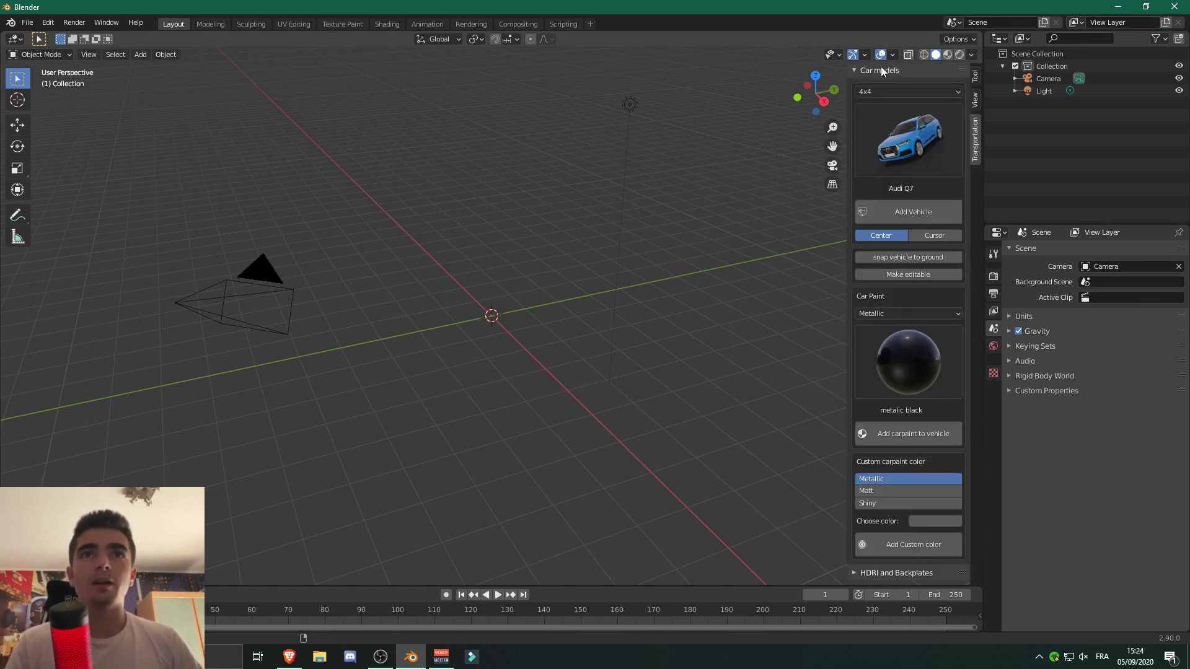
Step: Browse the add-on's vehicle models in the SUV, Urban, Sport and Plane categories
click(891, 89)
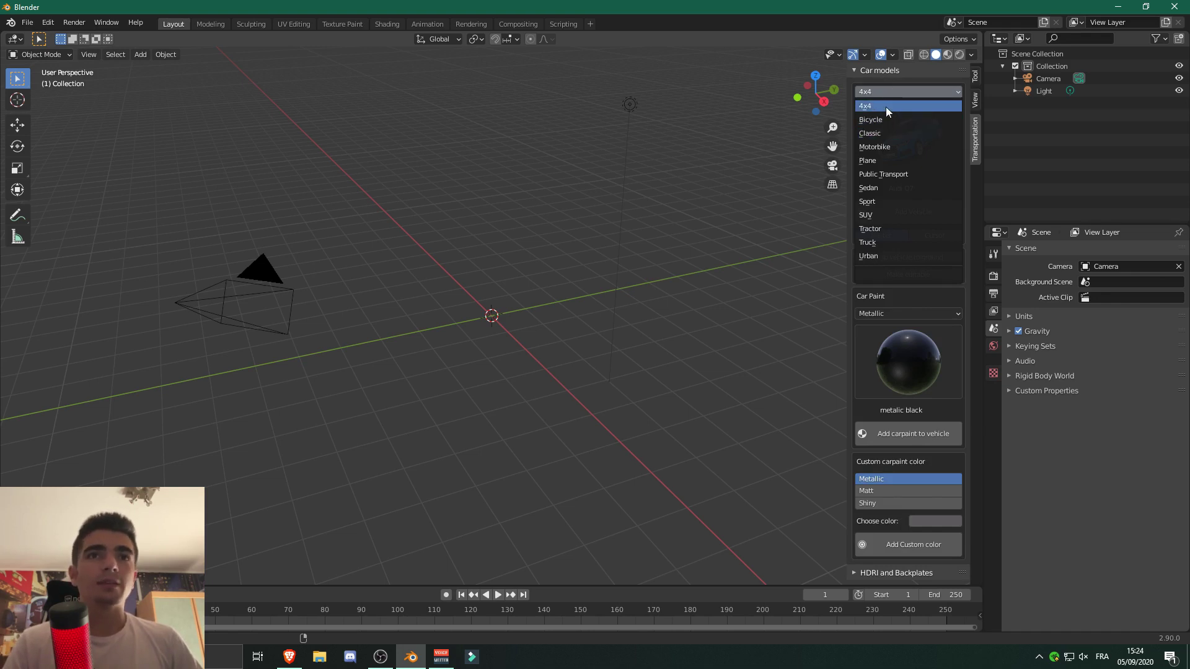
click(875, 214)
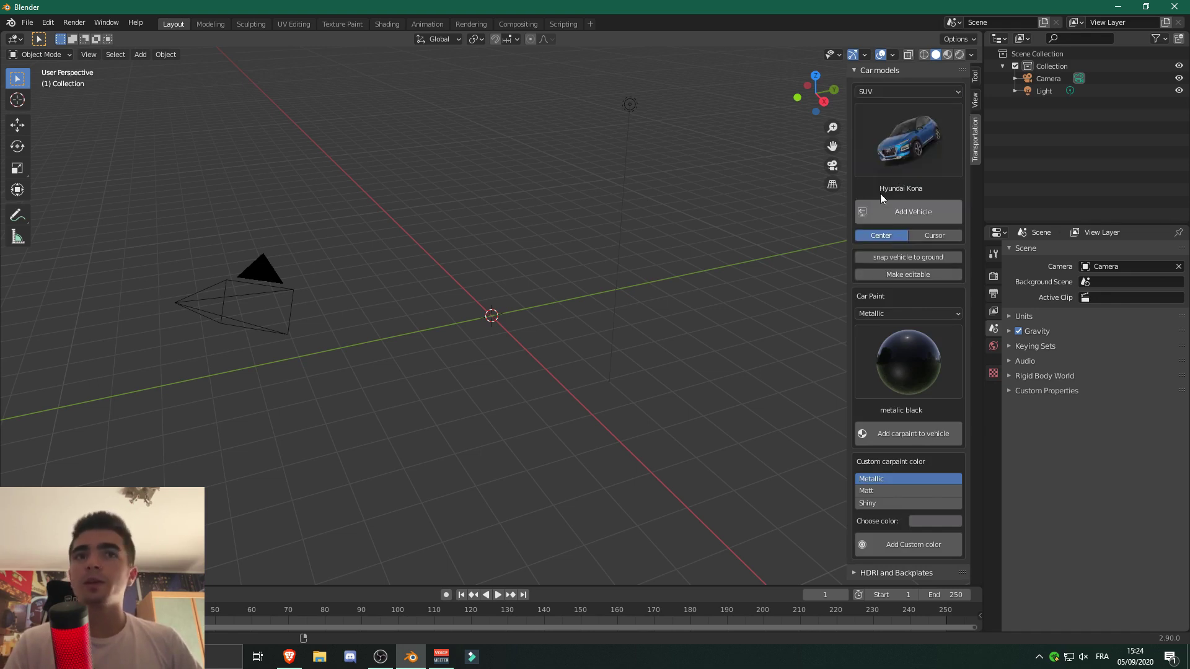
click(896, 150)
click(871, 93)
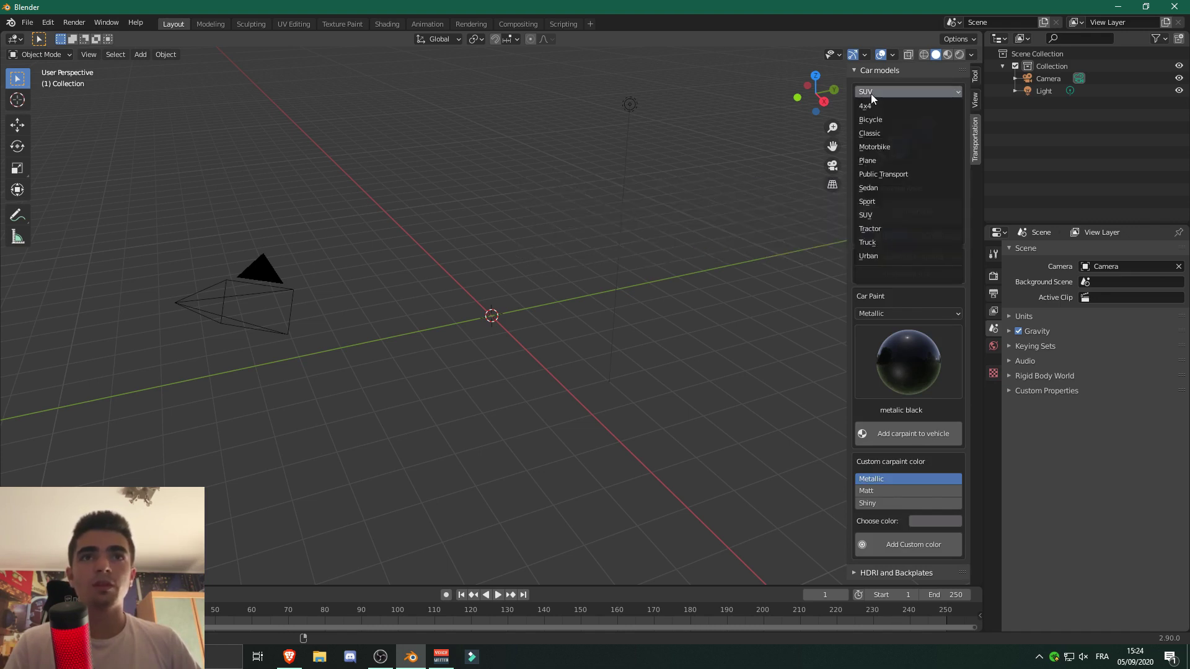
click(869, 255)
click(897, 166)
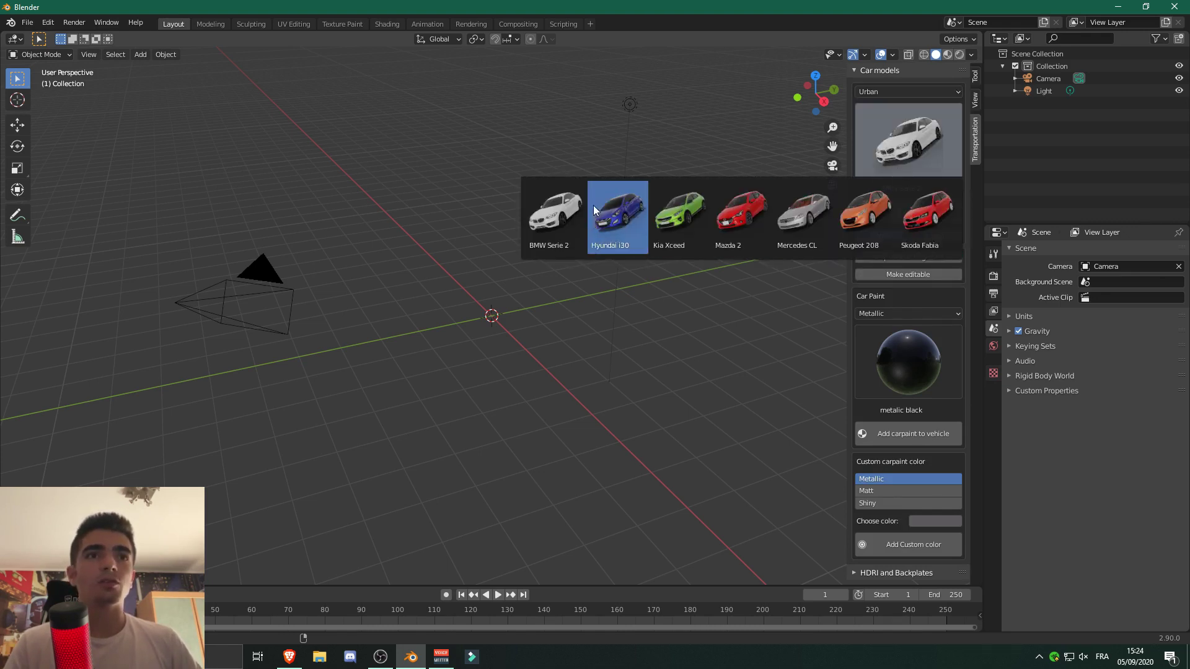
click(886, 92)
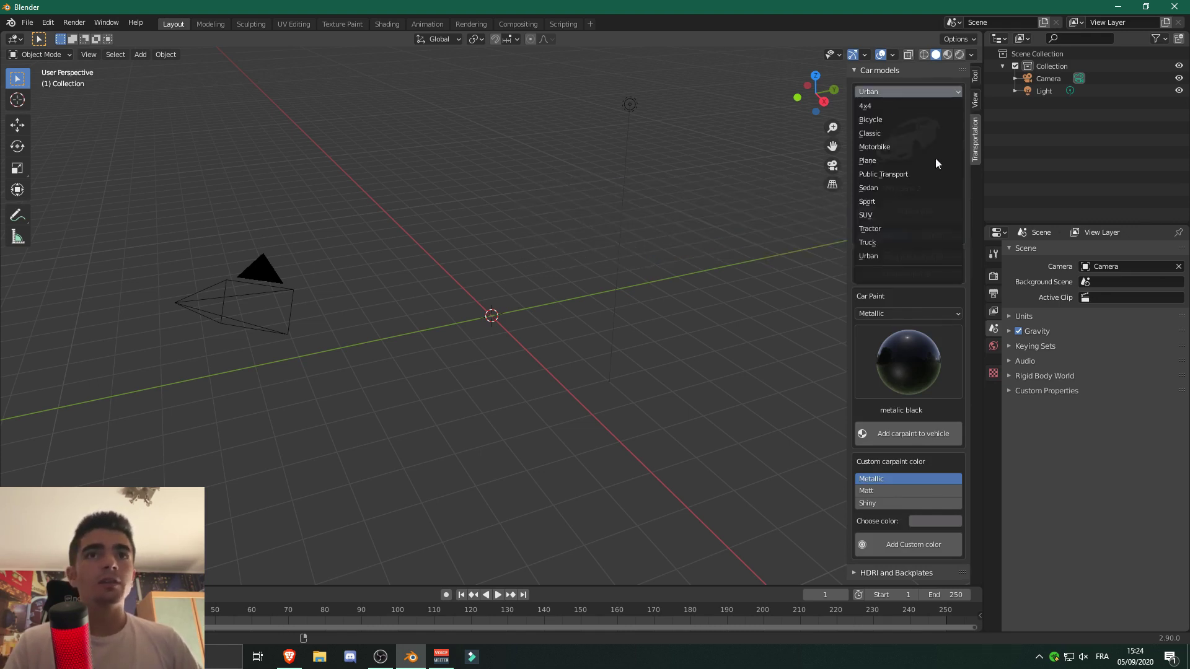
click(895, 201)
click(898, 155)
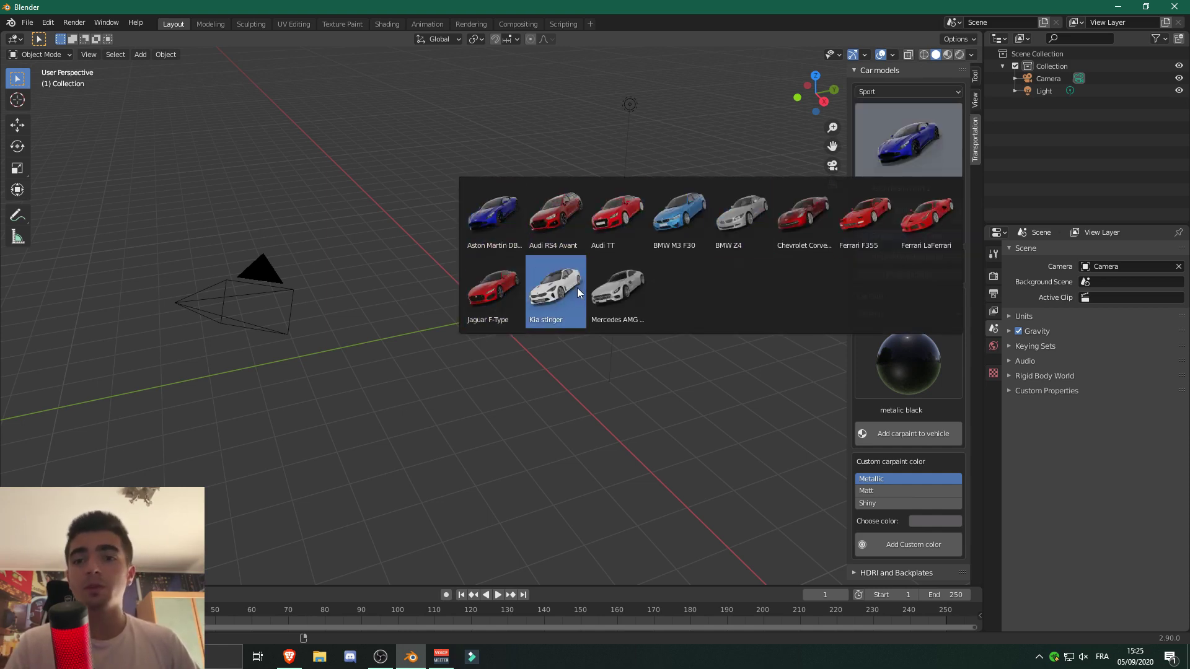
click(886, 91)
click(887, 161)
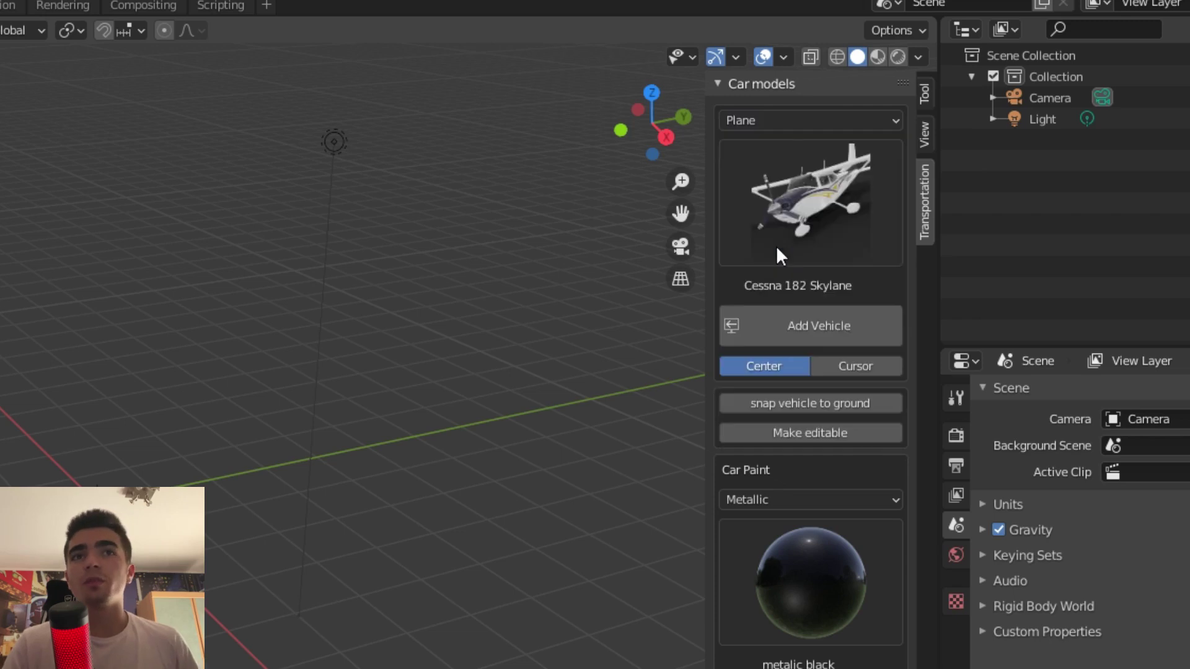
click(776, 246)
Step: Add the Audi A7 from the Sedan category at the scene center and deselect it
click(806, 119)
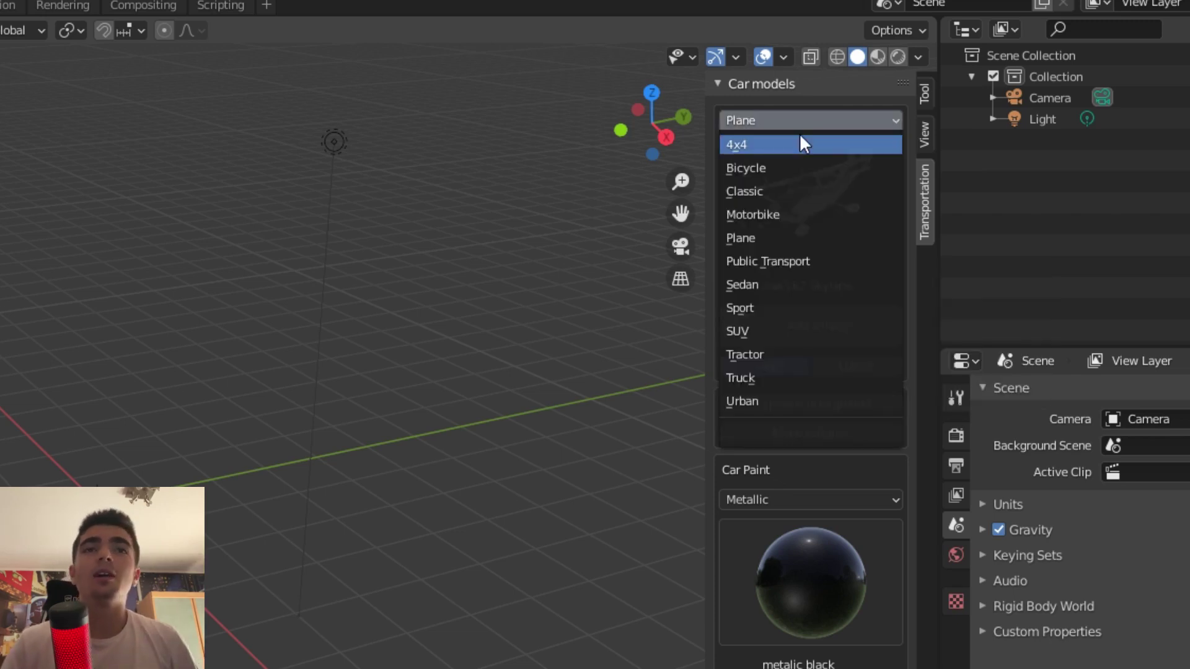
click(756, 286)
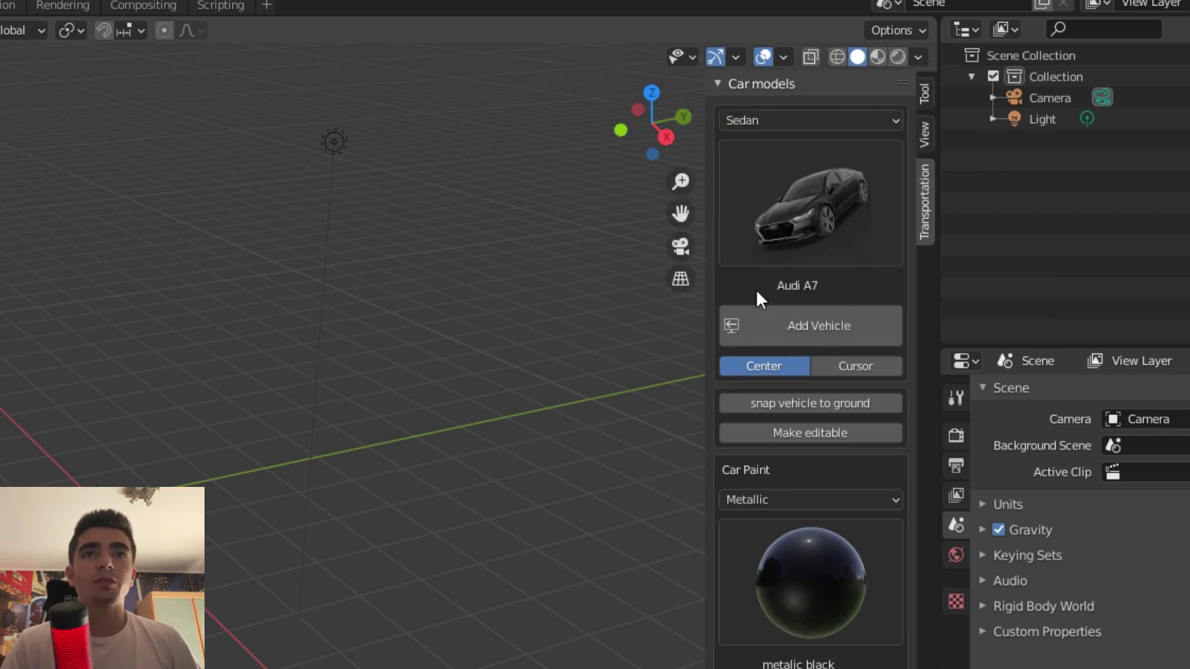
click(788, 224)
click(771, 322)
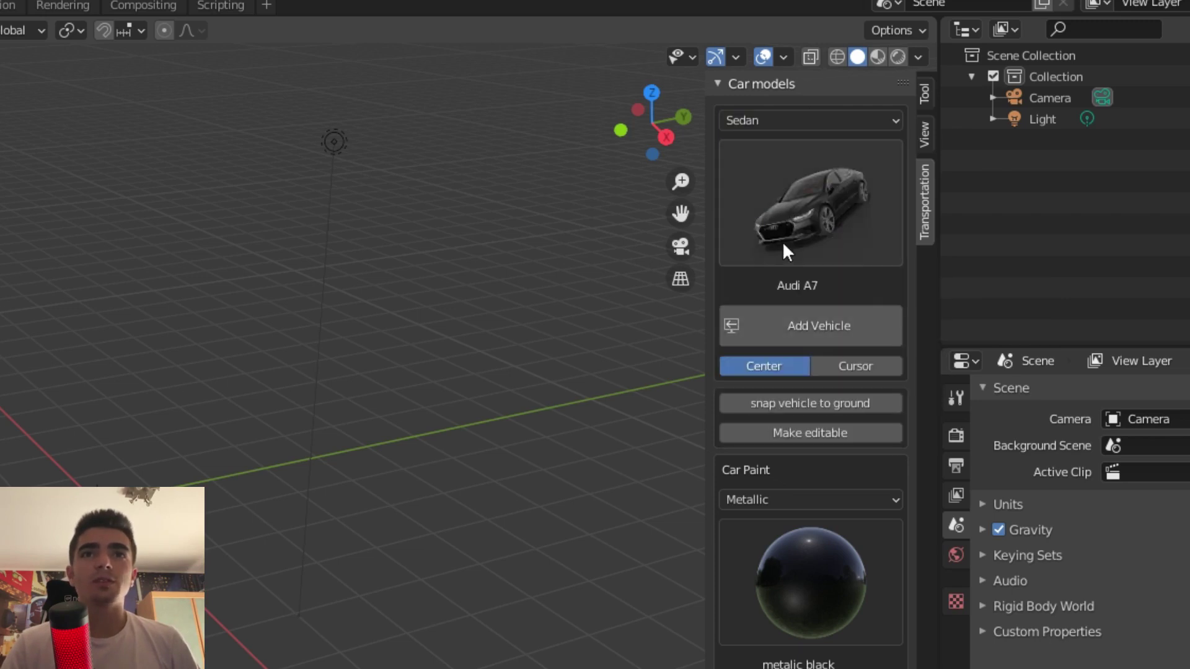
click(823, 323)
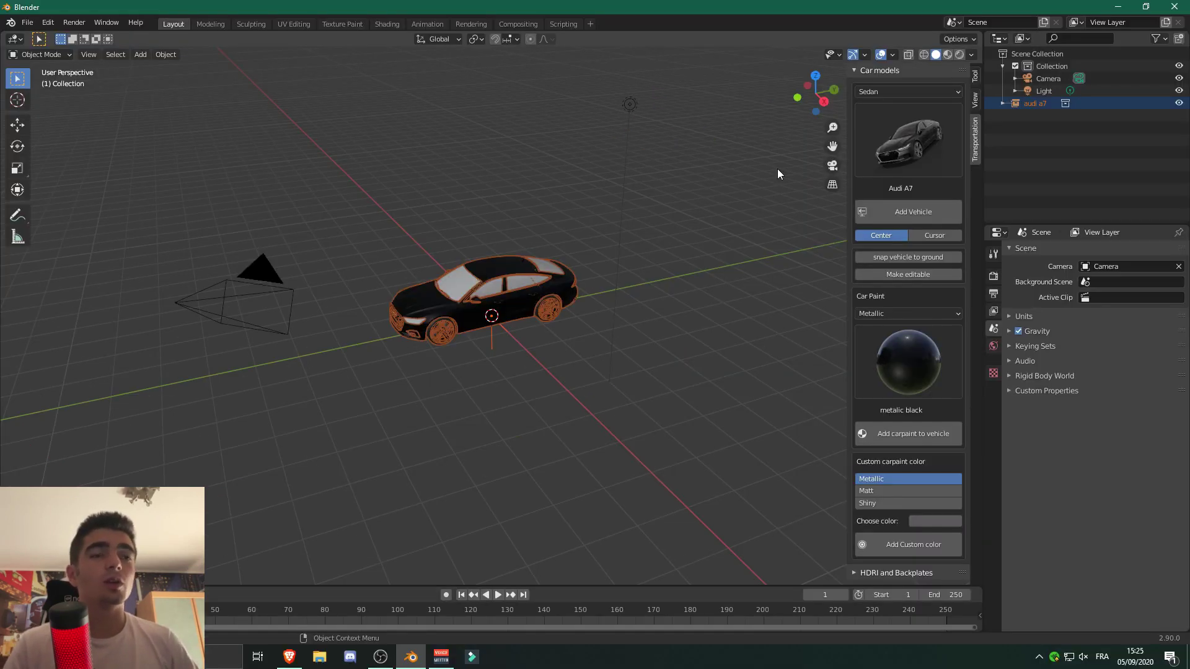
click(525, 196)
Step: Enable Ambient Occlusion, Bloom, and Screen Space Reflections with Refraction in the Eevee render settings
scroll(507, 257, up, 5)
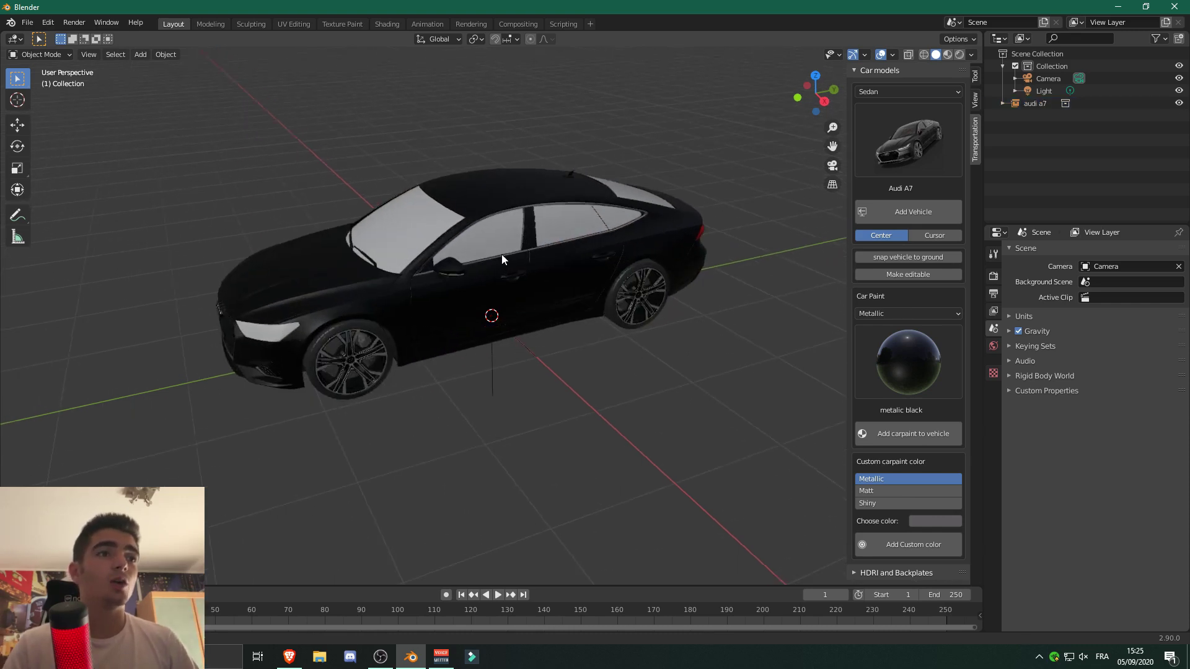
middle_drag(501, 254, 540, 233)
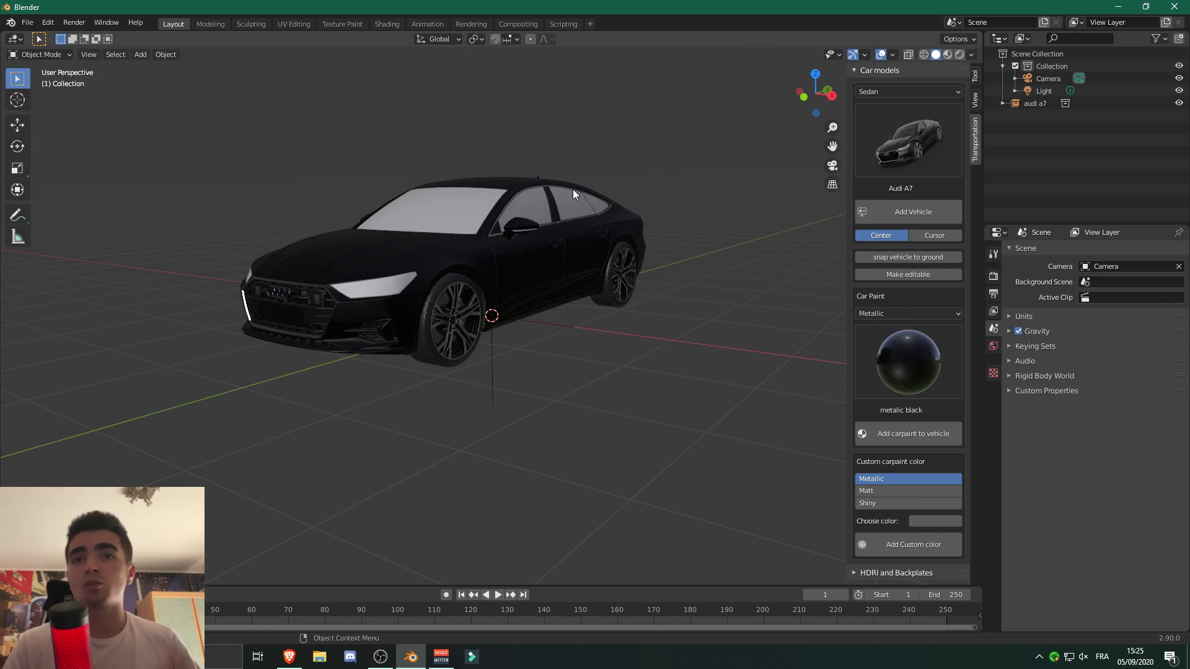
click(993, 255)
click(993, 276)
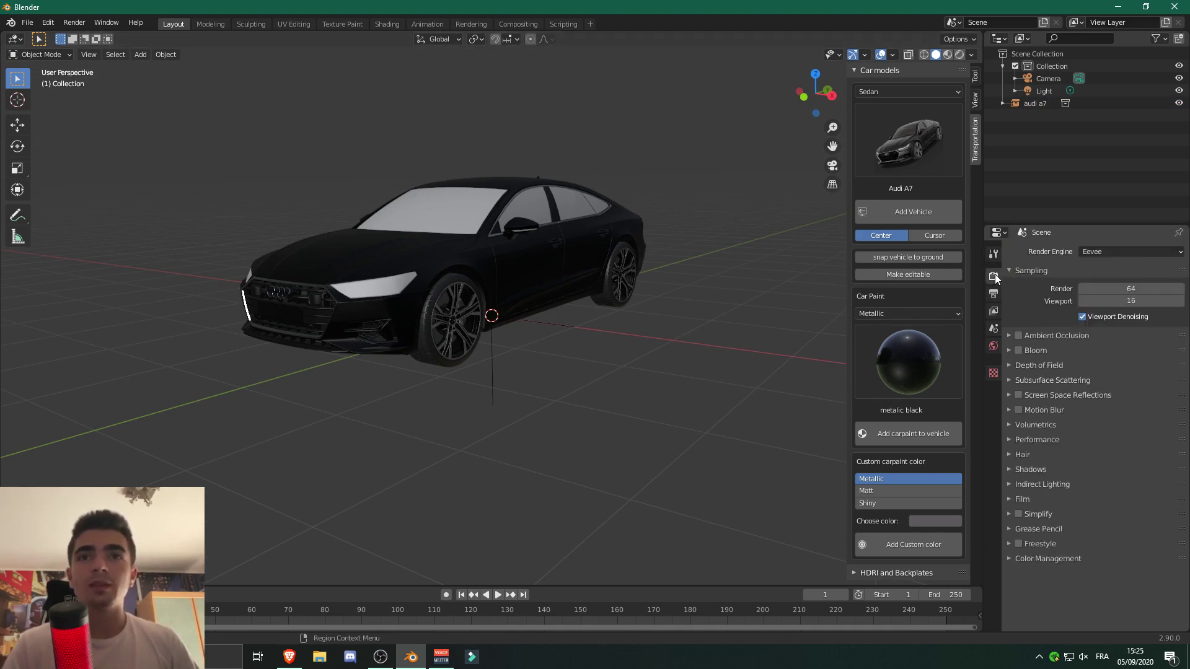
click(1095, 252)
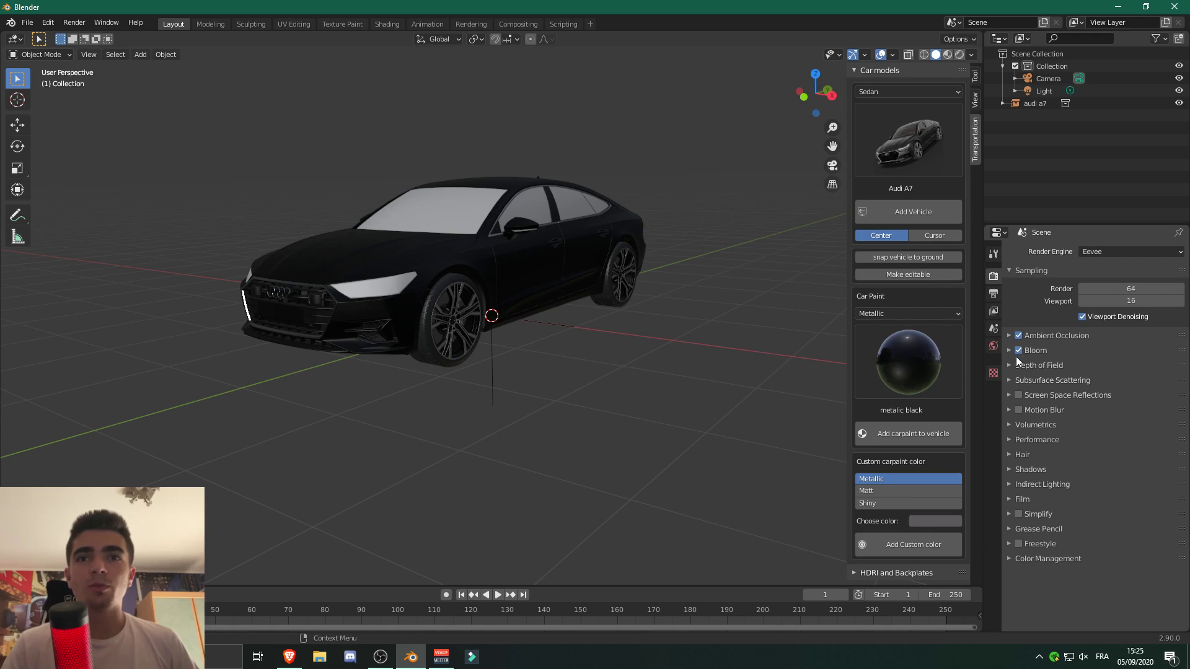
click(1019, 396)
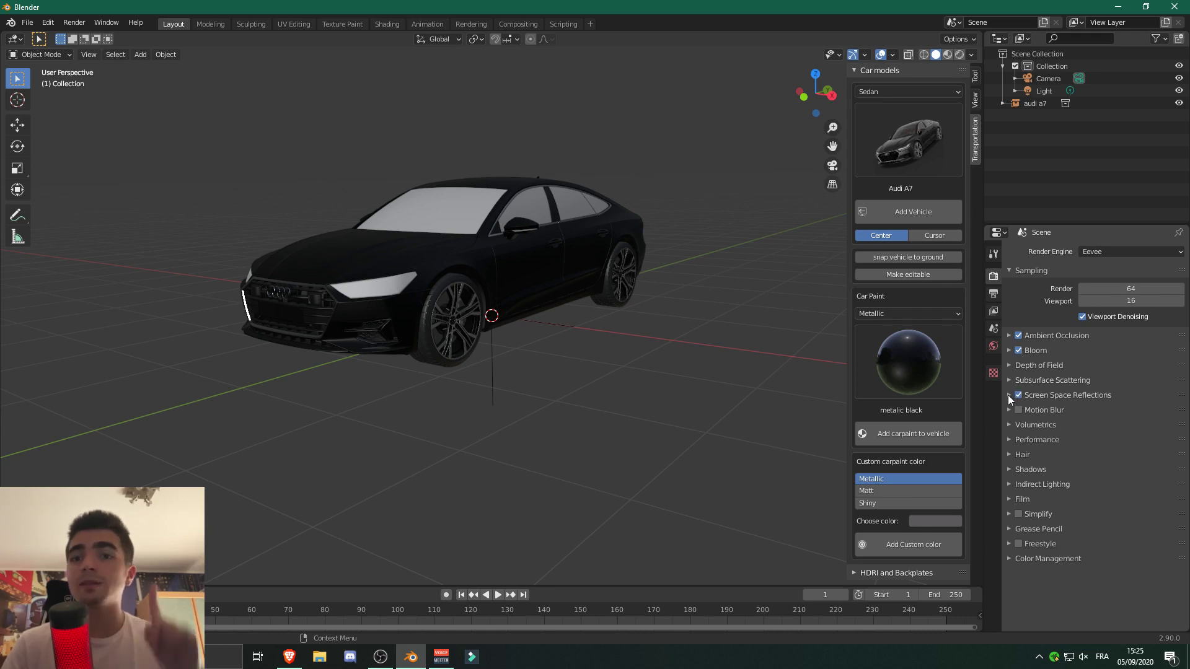
click(1009, 395)
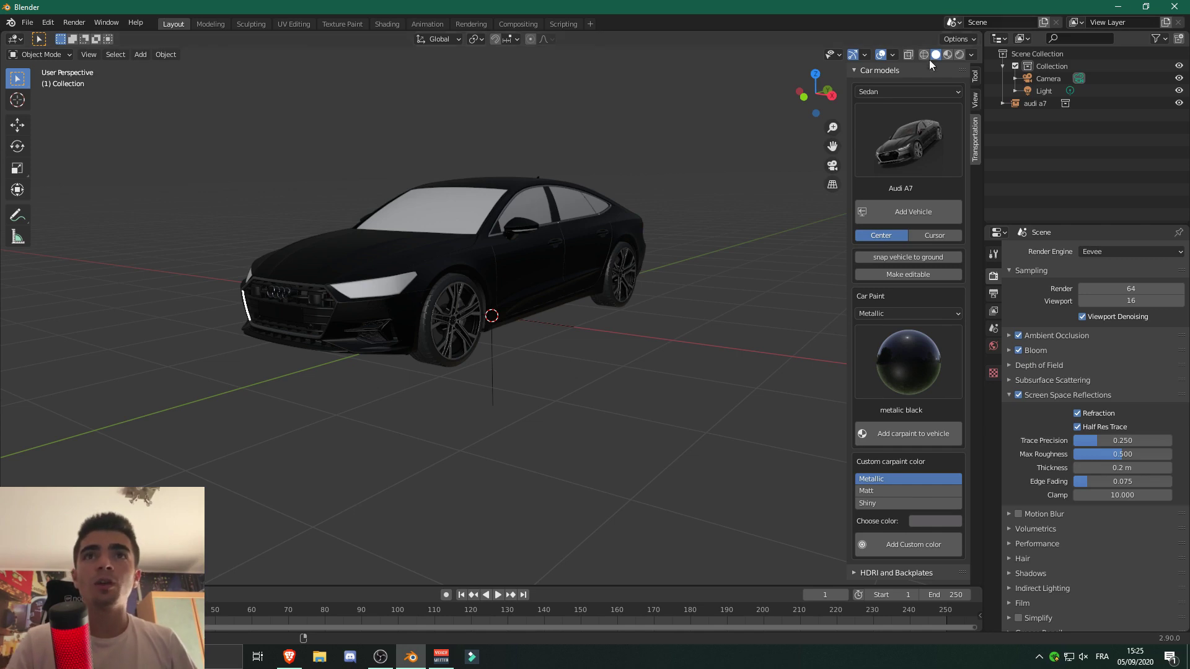
Step: Switch the viewport to Rendered shading to preview the Audi A7
scroll(518, 247, up, 5)
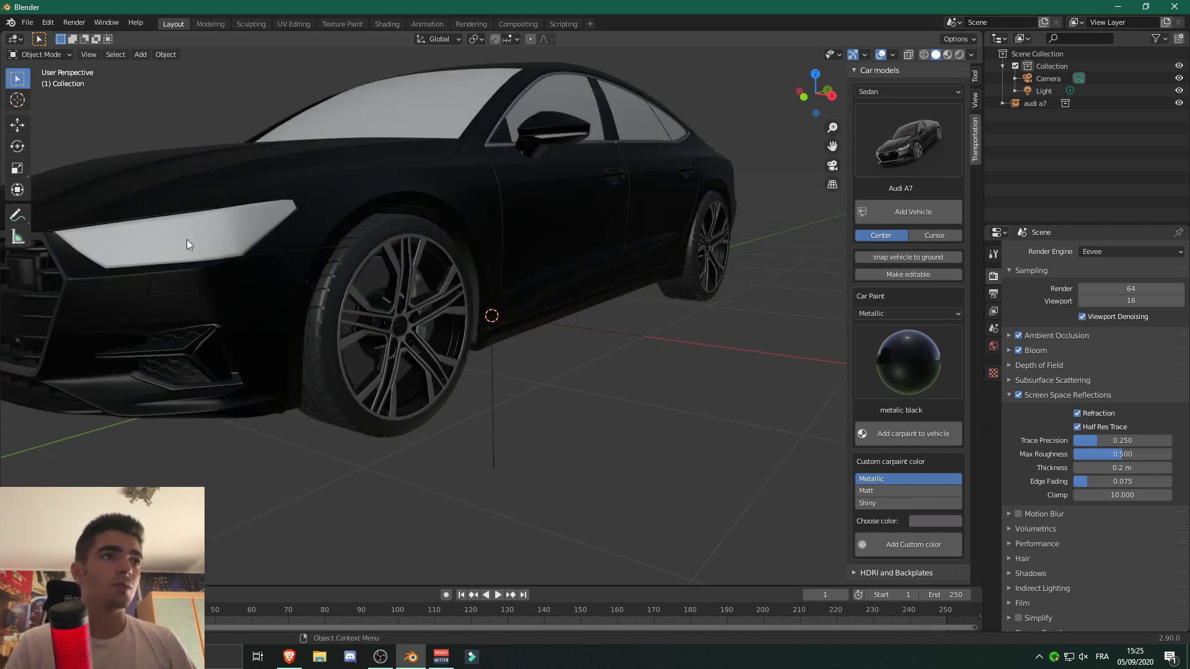
scroll(558, 180, down, 5)
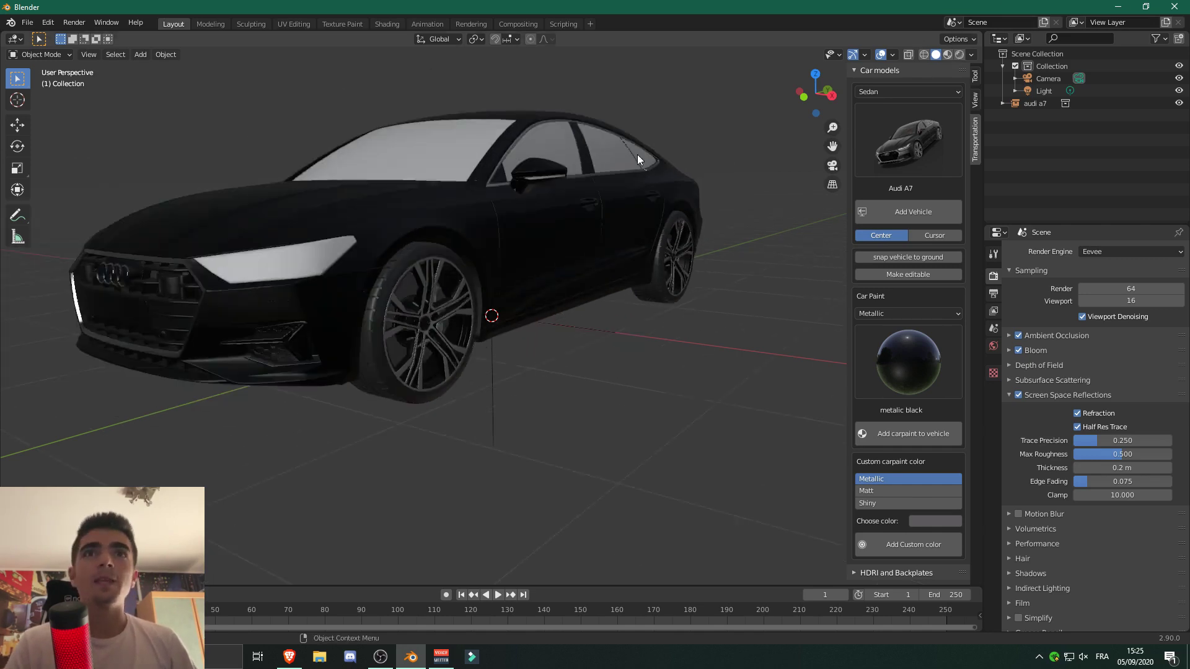
click(959, 56)
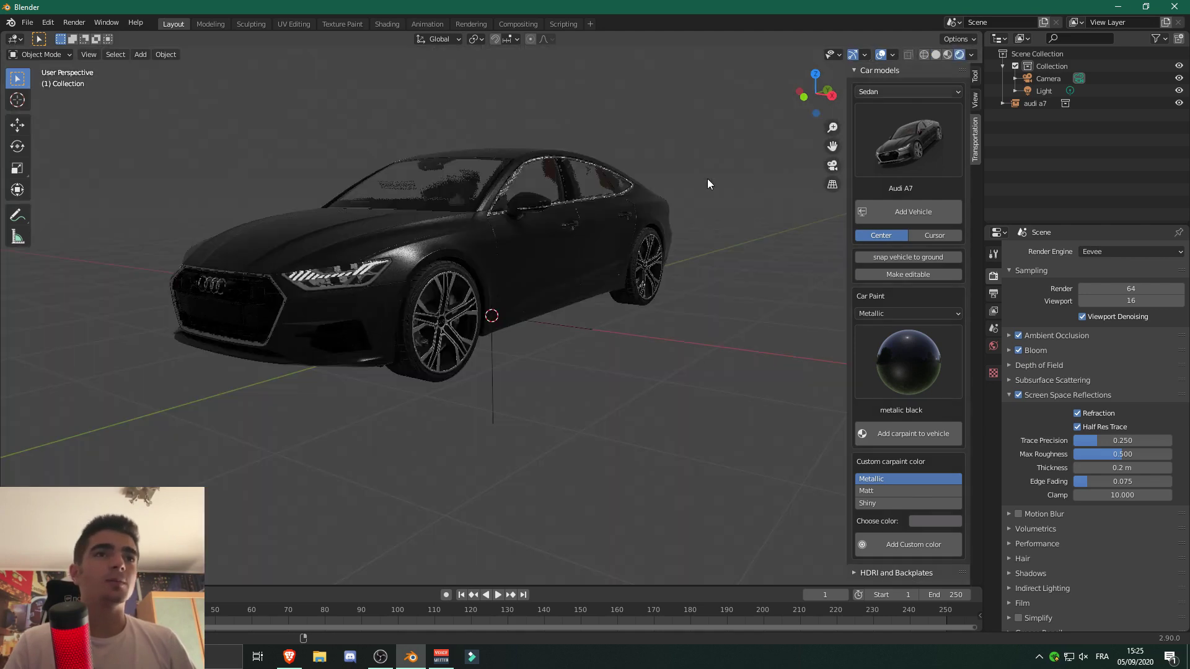
Step: Examine the rendered Audi A7 up close, including its wheel, door handle and interior dashboard
middle_drag(666, 211, 635, 248)
scroll(465, 205, up, 6)
scroll(571, 217, up, 5)
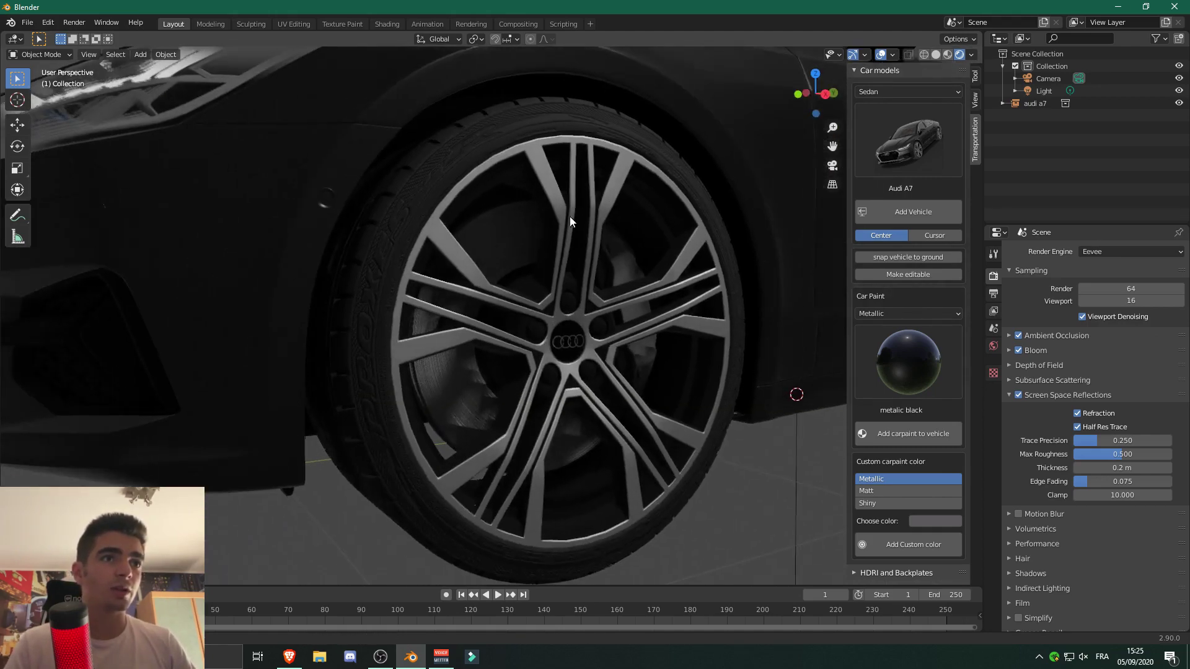
middle_drag(462, 163, 533, 220)
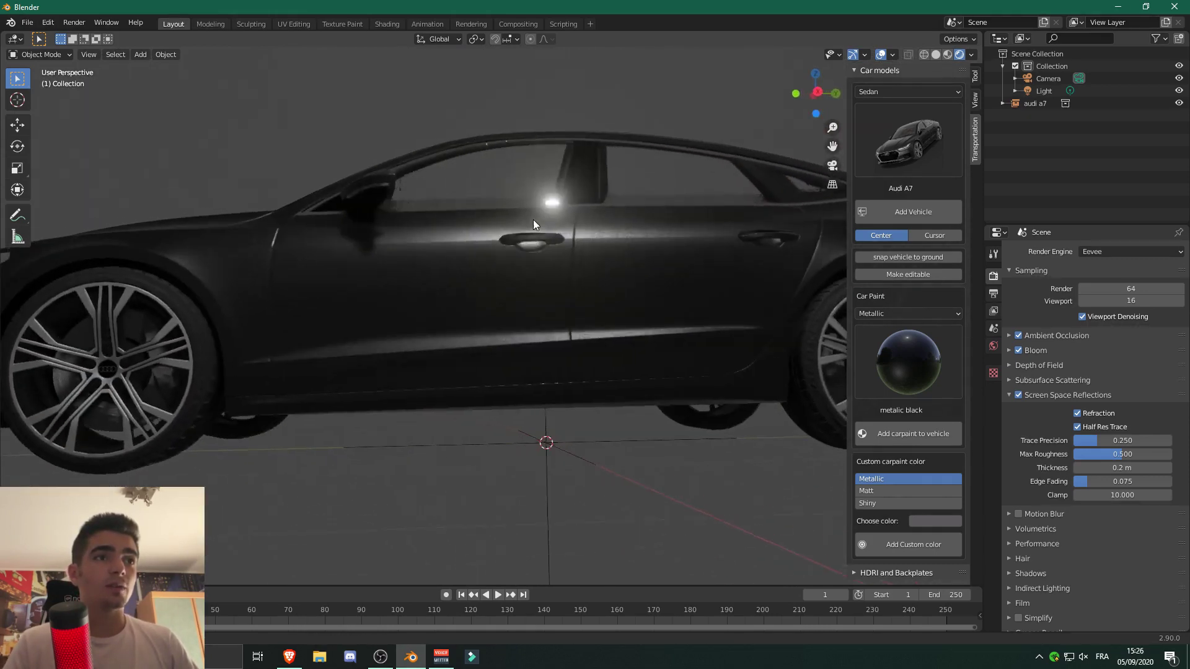
scroll(533, 219, up, 2)
scroll(560, 210, down, 6)
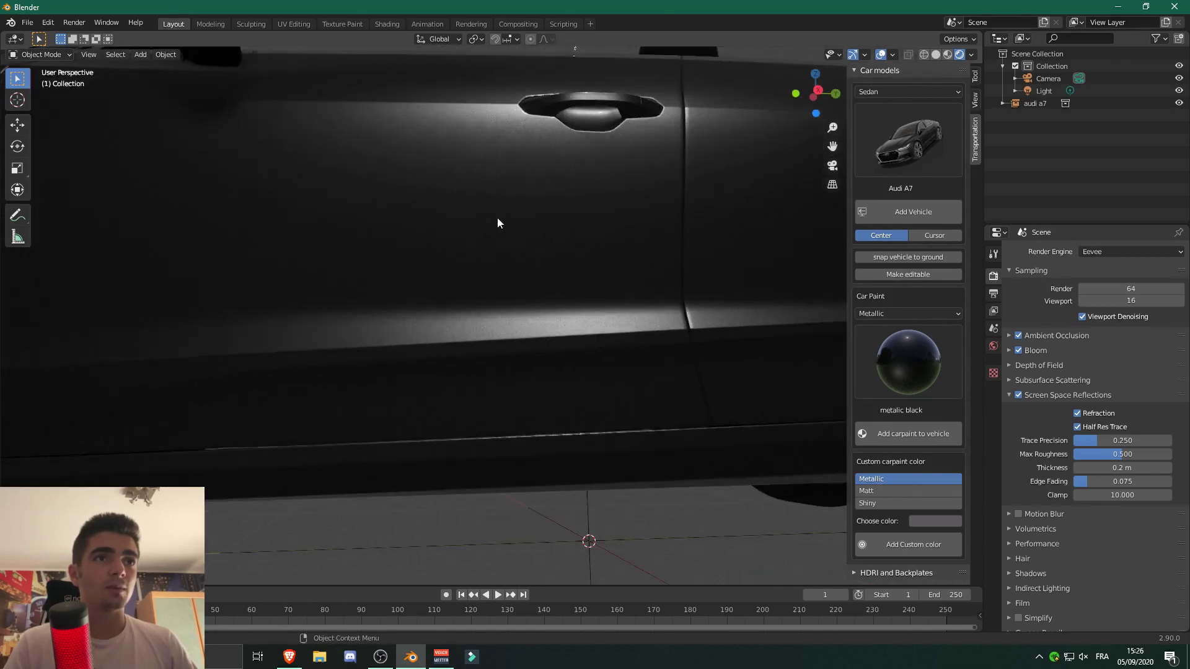
scroll(498, 223, down, 2)
middle_drag(592, 319, 340, 246)
scroll(623, 257, down, 3)
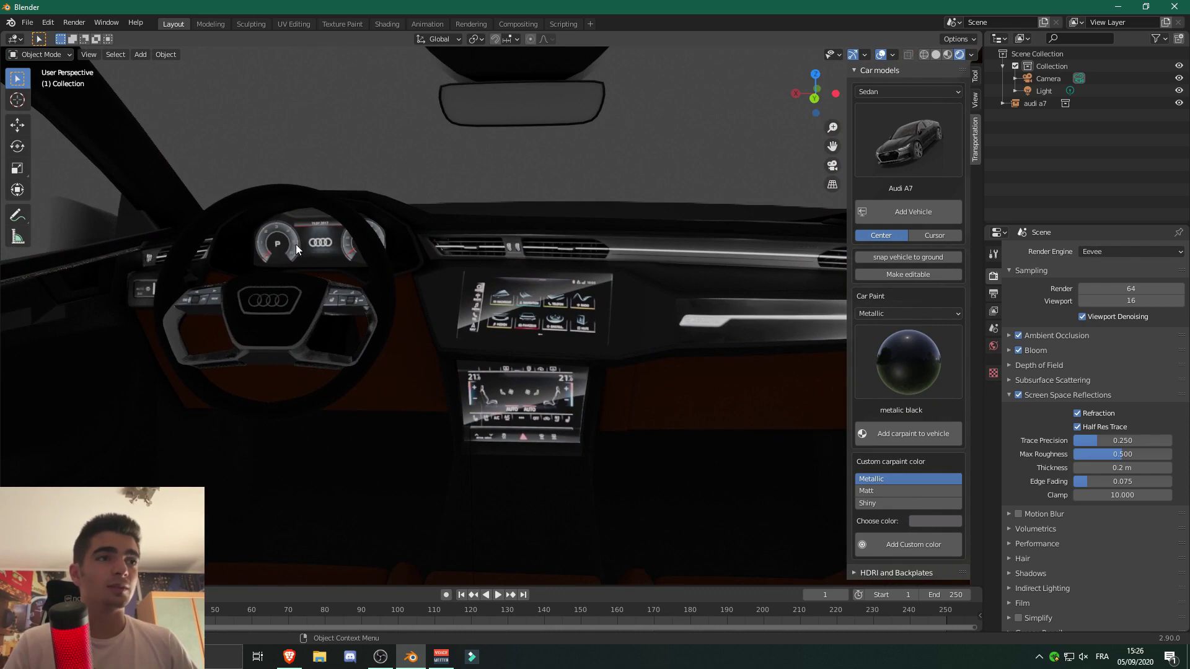
mouse_move(450, 251)
middle_down()
mouse_move(293, 250)
mouse_move(477, 216)
mouse_move(458, 234)
mouse_move(380, 253)
mouse_move(518, 221)
mouse_move(433, 234)
mouse_move(329, 222)
mouse_move(574, 248)
mouse_move(492, 258)
mouse_move(552, 282)
mouse_move(571, 280)
mouse_move(444, 259)
middle_up()
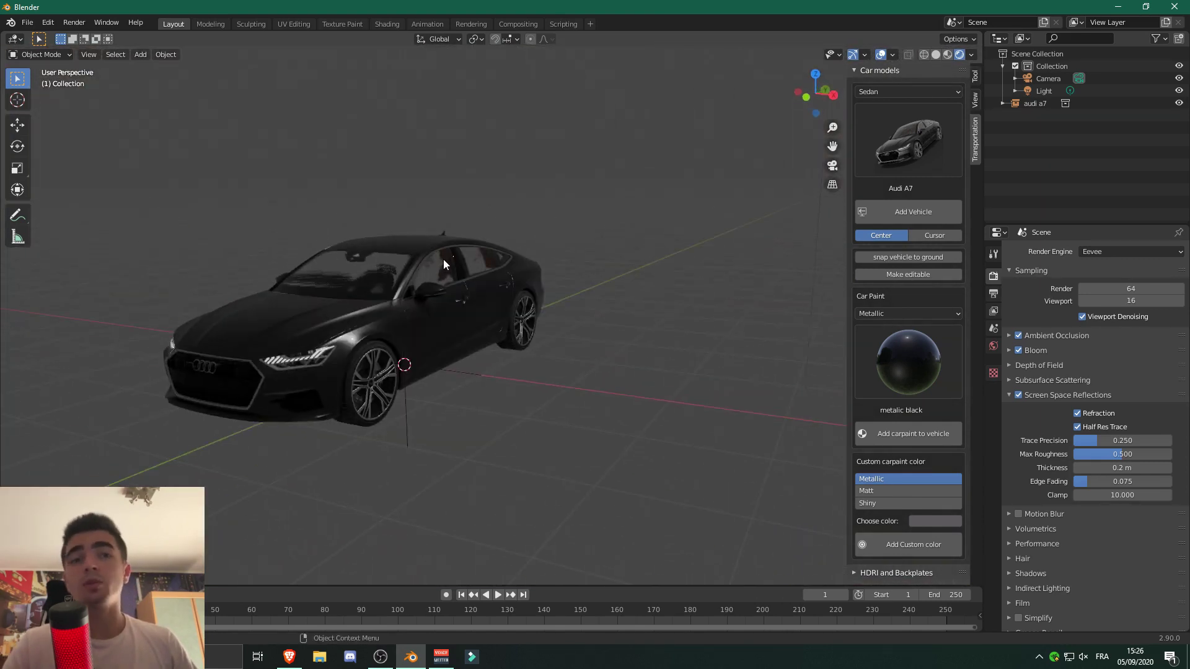
Step: Add a mesh plane to the scene with the Audi A7
scroll(444, 259, up, 4)
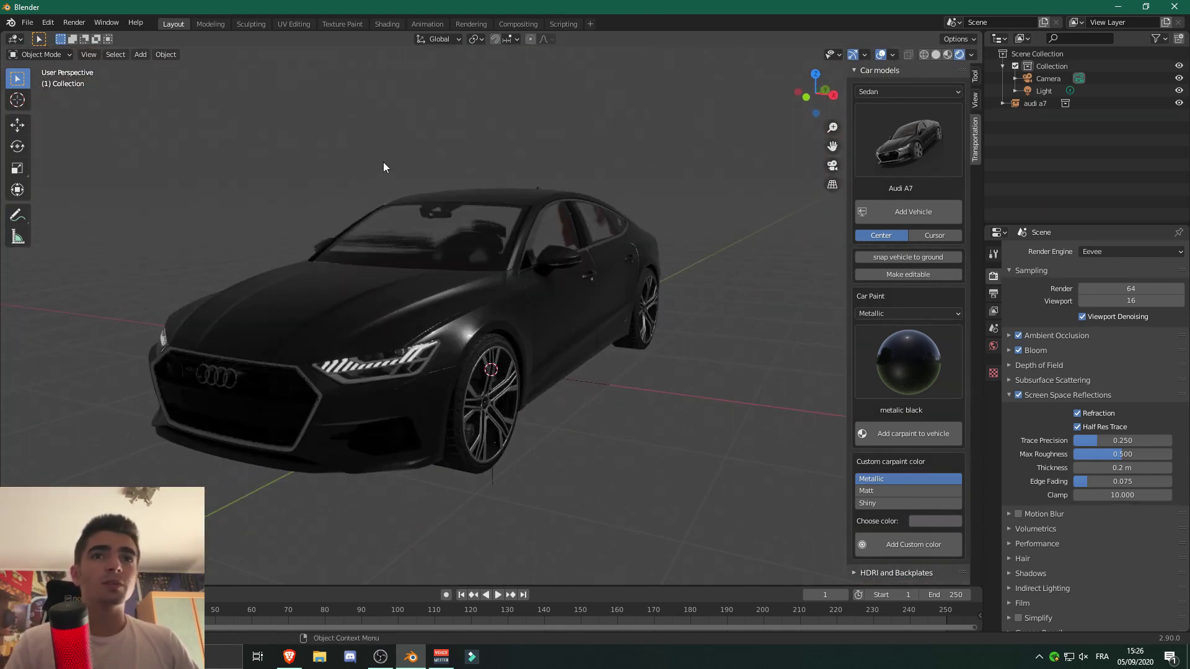
click(486, 300)
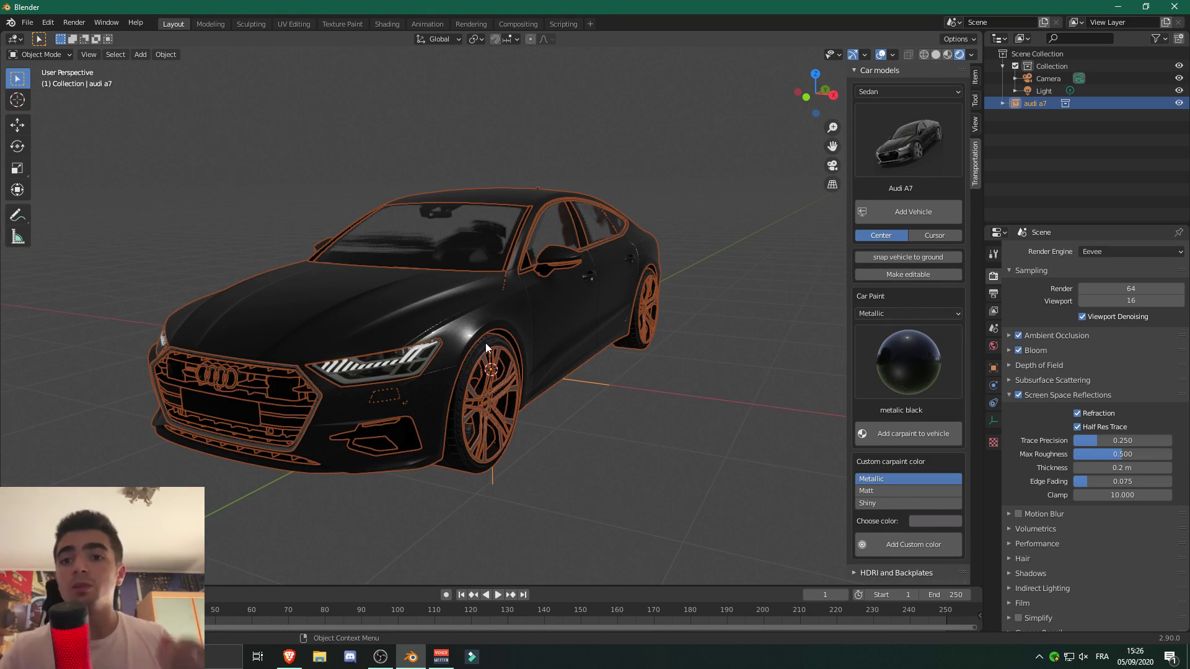
scroll(638, 379, down, 3)
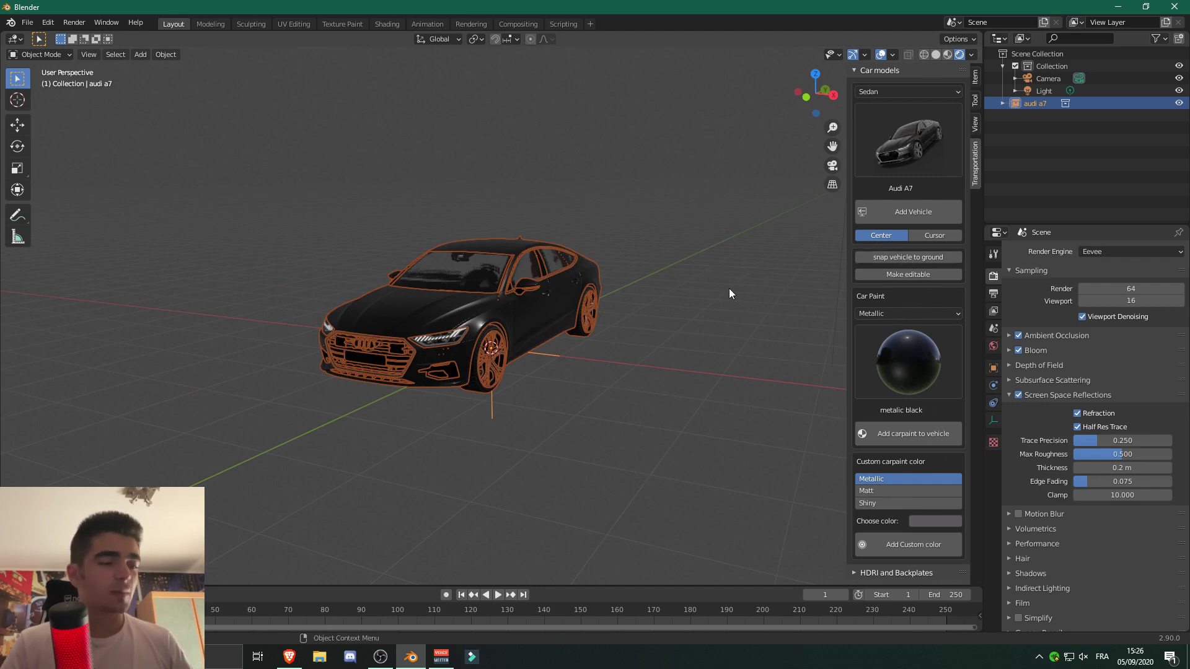
key(shift+a)
click(800, 289)
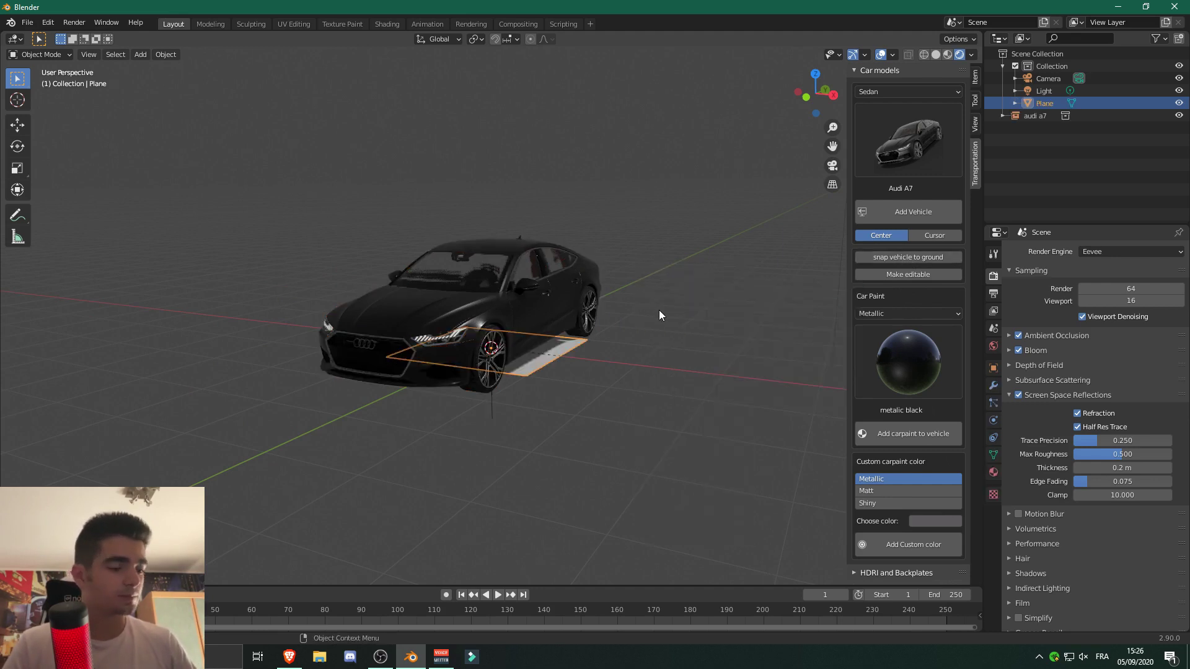
Step: Lower the plane along the Z axis below the car and scale it up to serve as a ground surface
key(g)
key(z)
click(648, 397)
key(s)
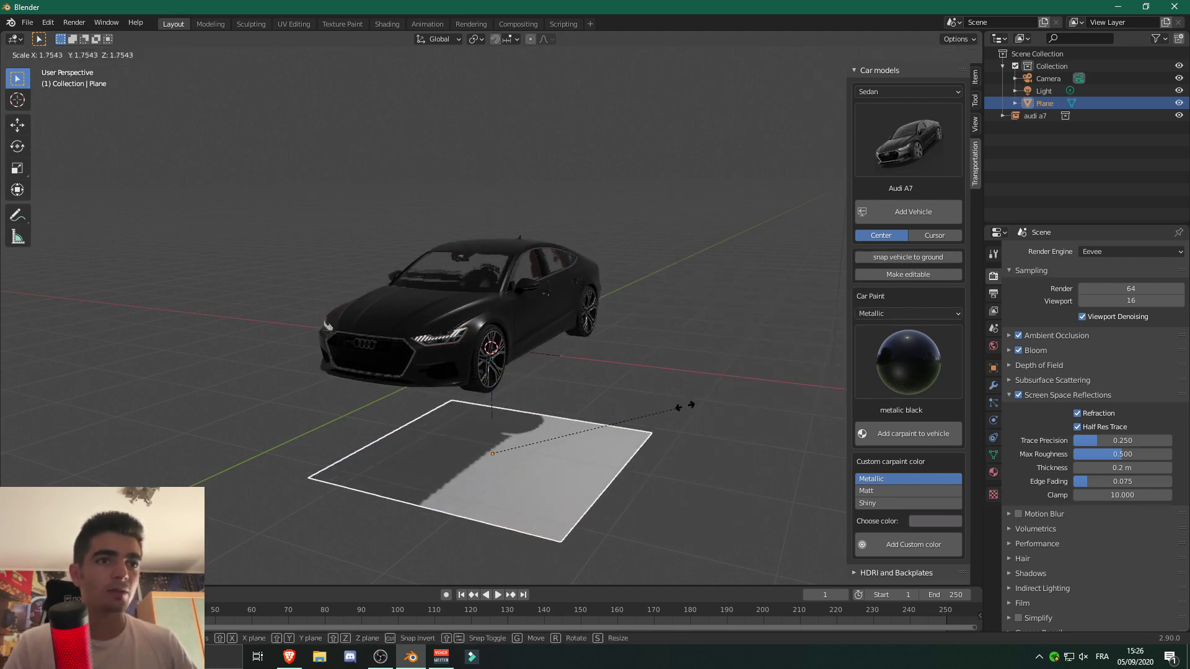
click(809, 286)
Step: Snap the Audi A7 to the ground plane and deselect it
click(548, 307)
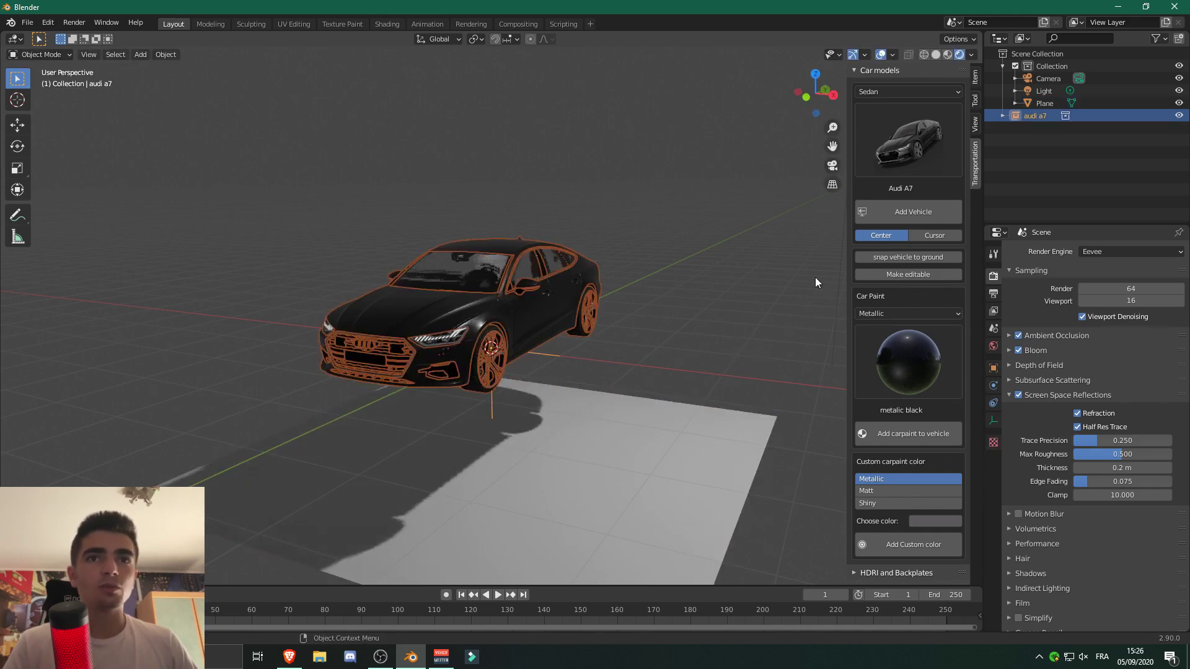
click(888, 257)
scroll(624, 403, down, 2)
scroll(626, 378, up, 5)
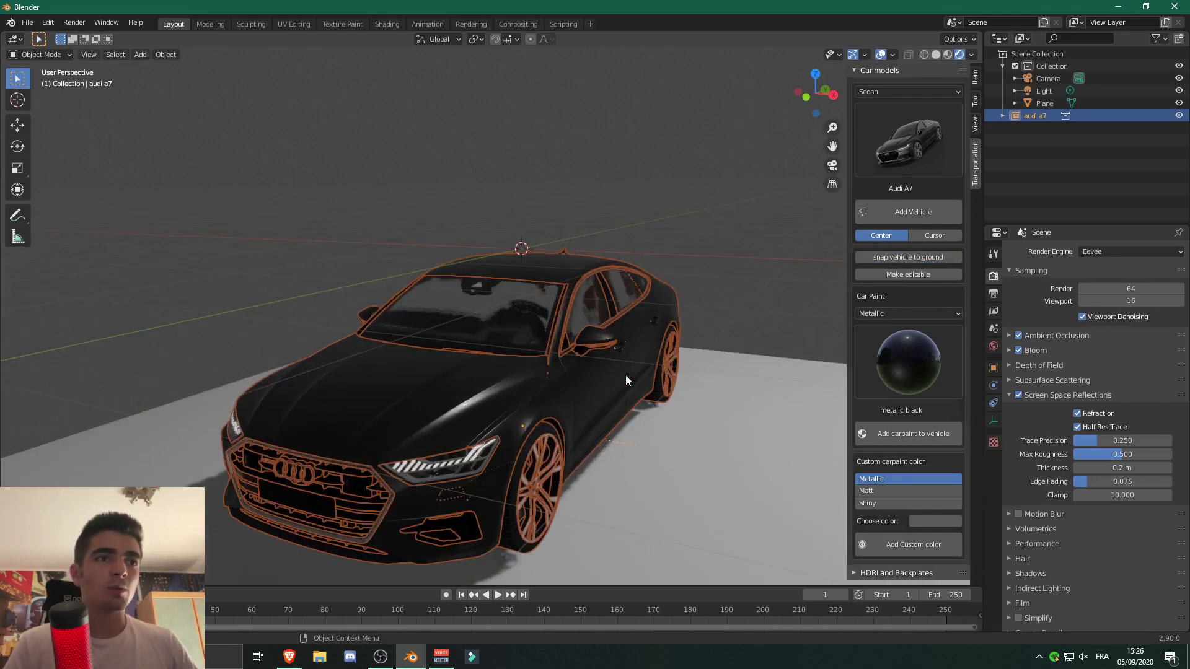
middle_drag(626, 381, 610, 354)
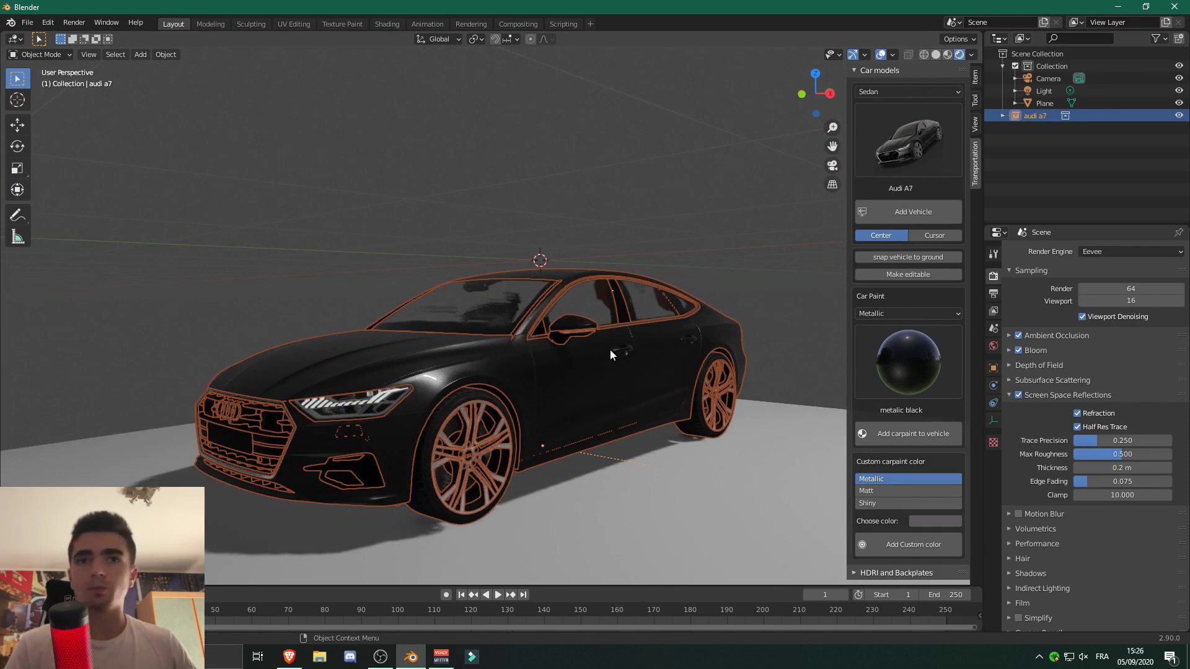
scroll(610, 354, down, 3)
click(685, 349)
middle_drag(674, 387, 634, 354)
Step: Apply the metallic red dark car paint from the Metallic type to the Audi A7 and deselect the car
click(545, 355)
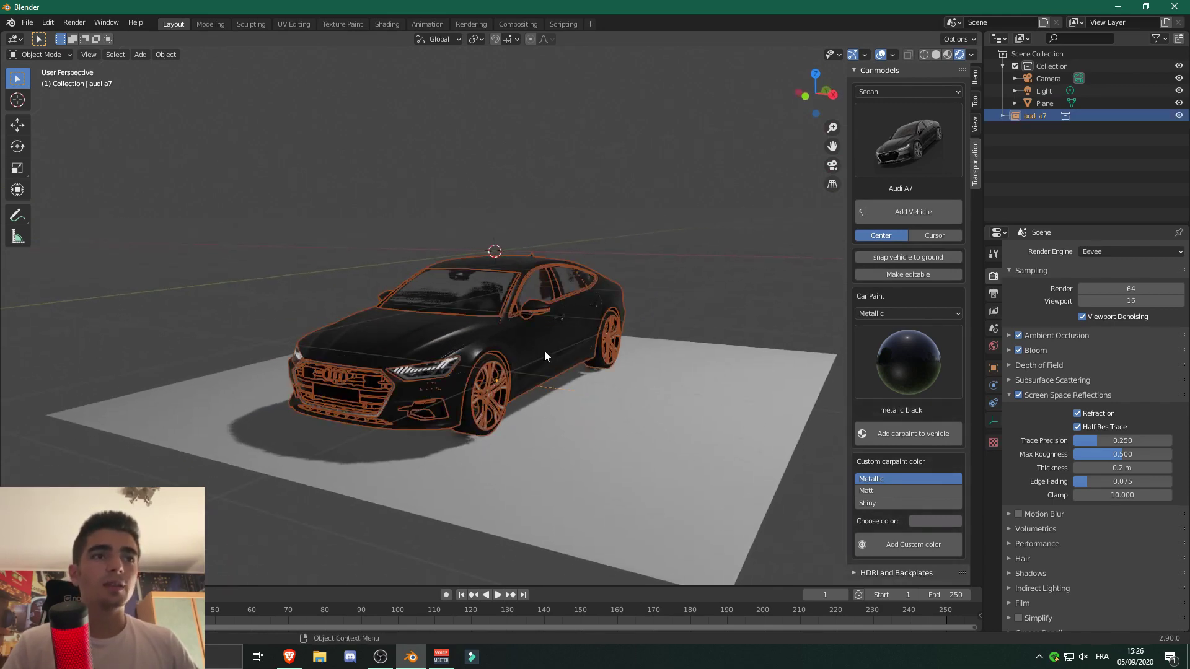
click(895, 313)
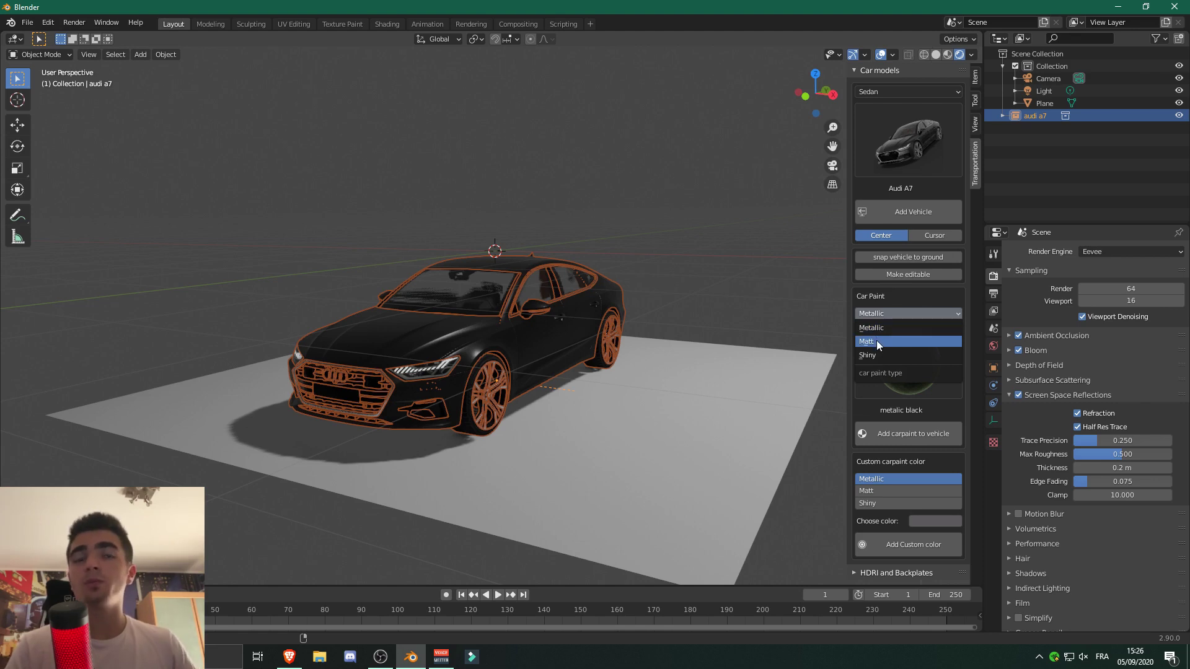
click(893, 316)
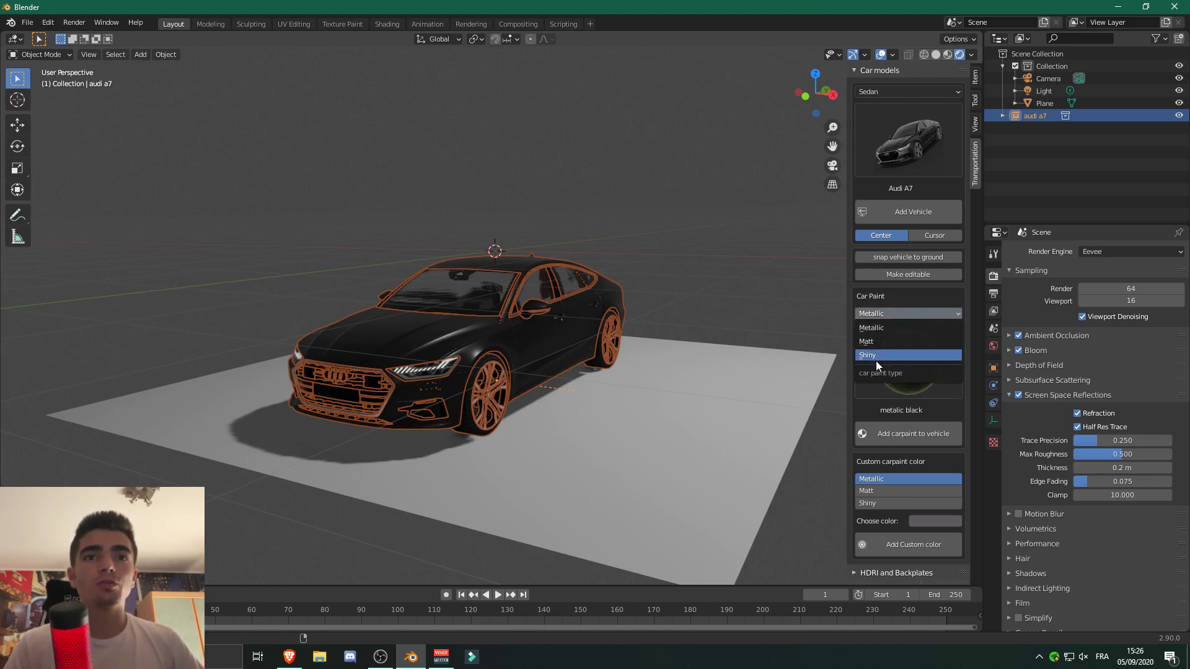
click(877, 328)
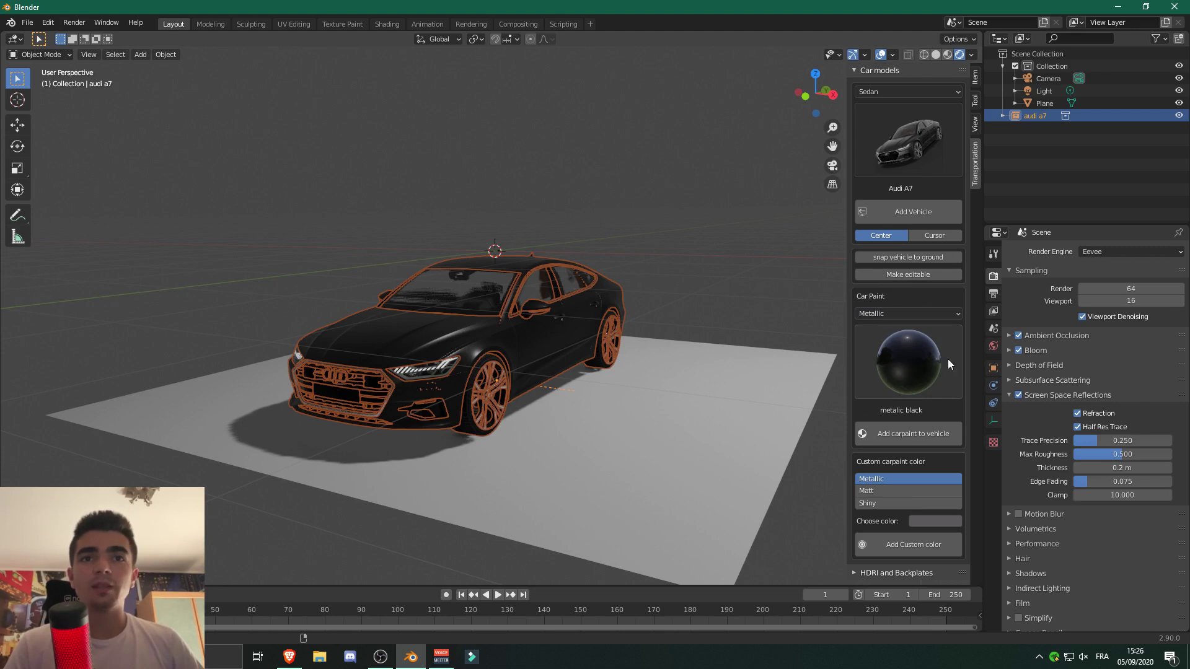
click(910, 354)
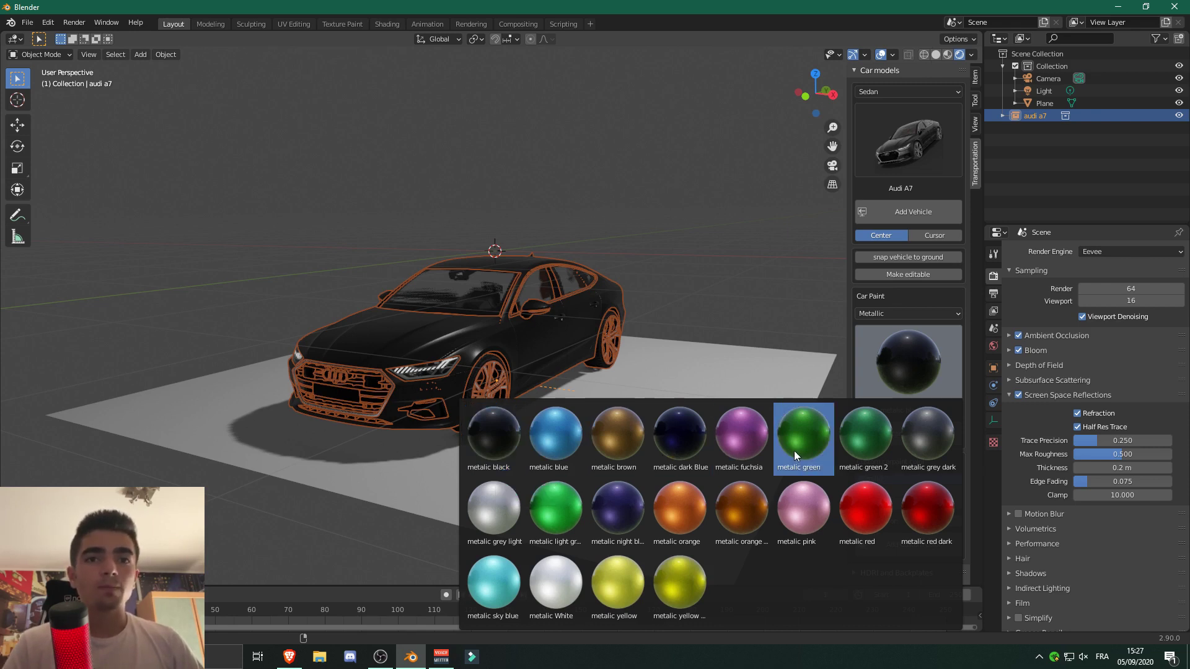
click(931, 508)
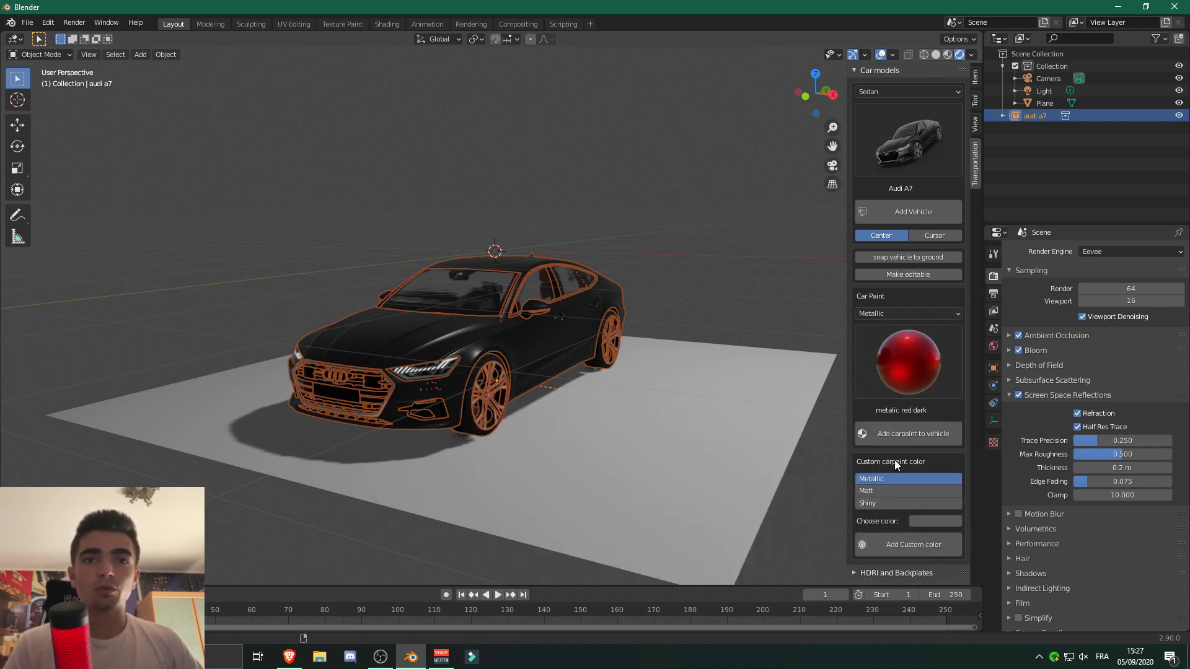
click(887, 433)
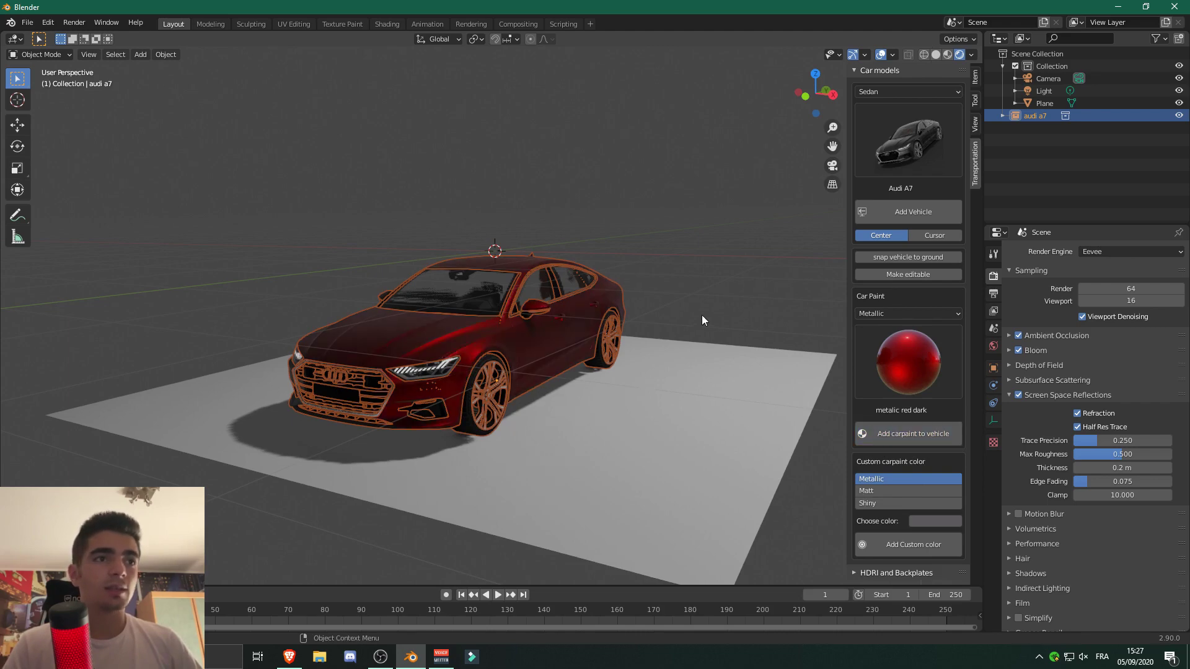
click(702, 315)
scroll(546, 414, up, 3)
mouse_move(547, 414)
middle_down()
mouse_move(438, 396)
mouse_move(638, 414)
middle_up()
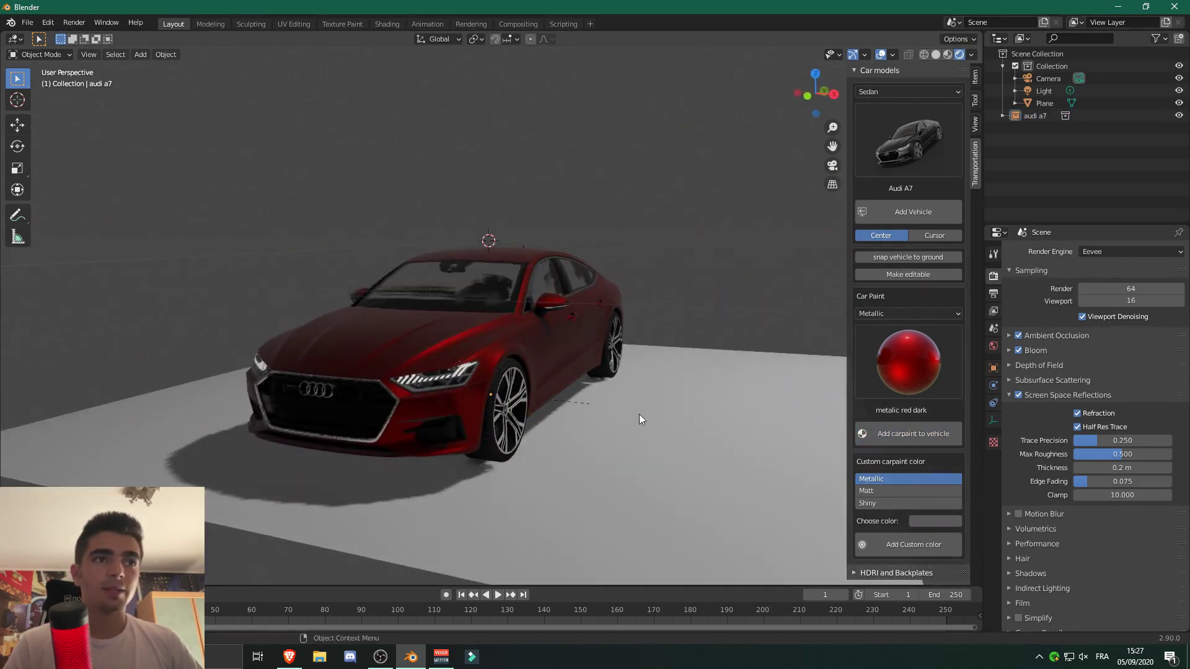
Step: Browse the Matt car paints, set the car paint type to Shiny and view its paint preview
click(899, 316)
click(873, 341)
click(911, 345)
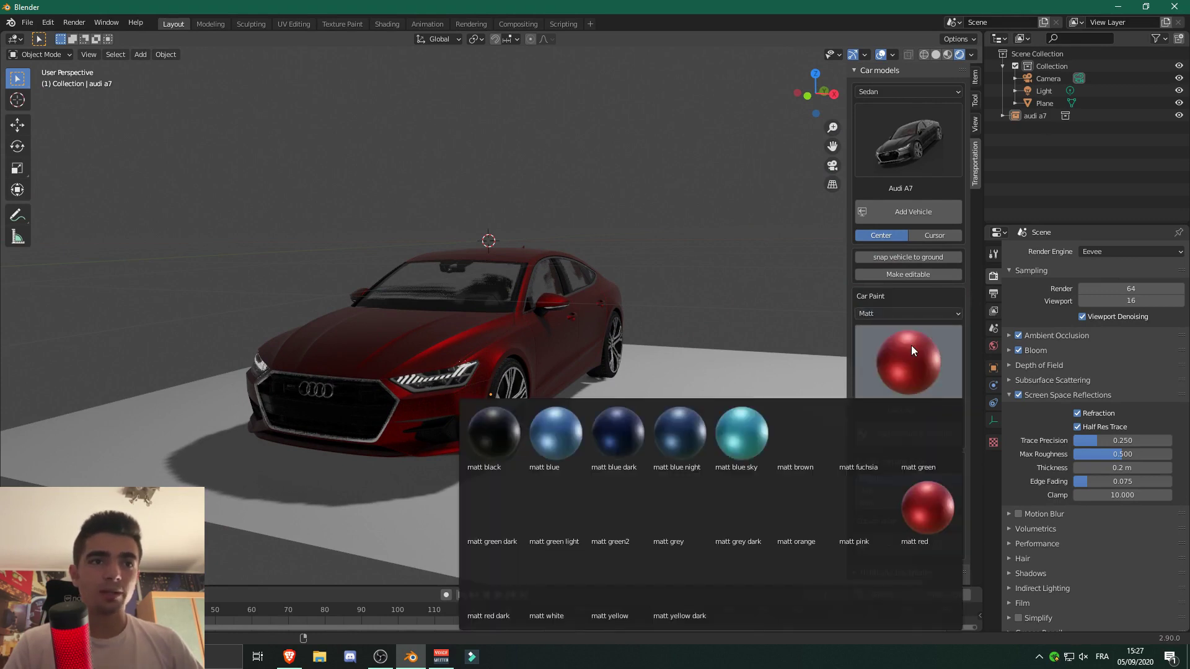
click(900, 334)
click(887, 313)
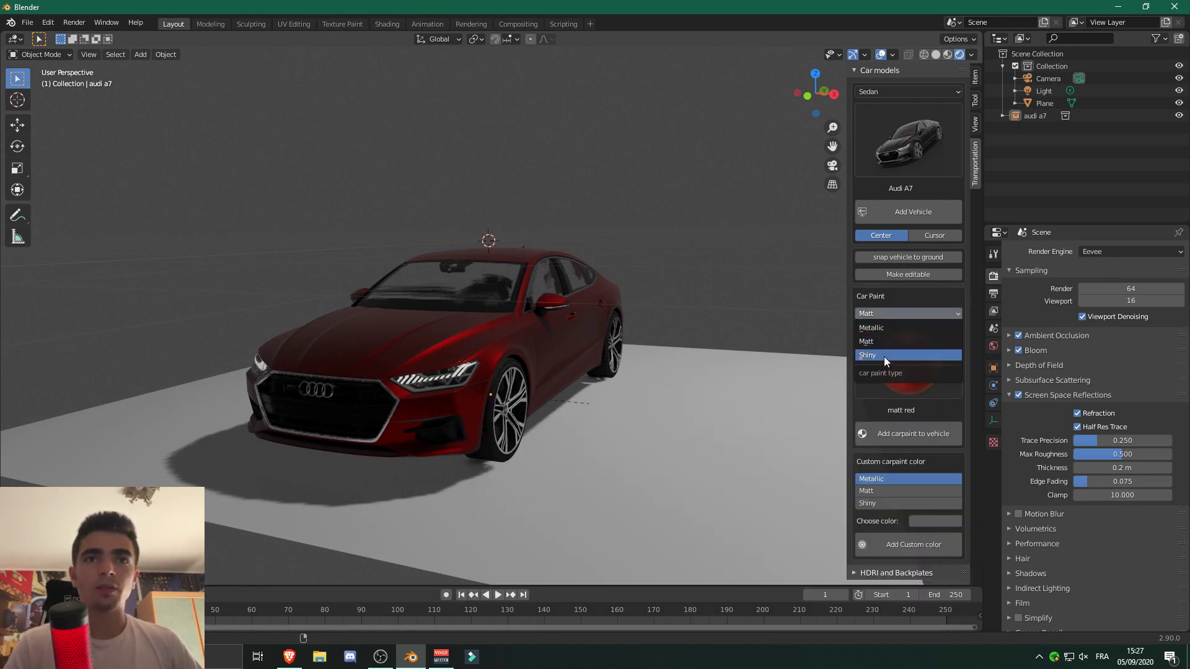
click(883, 356)
click(910, 355)
click(909, 356)
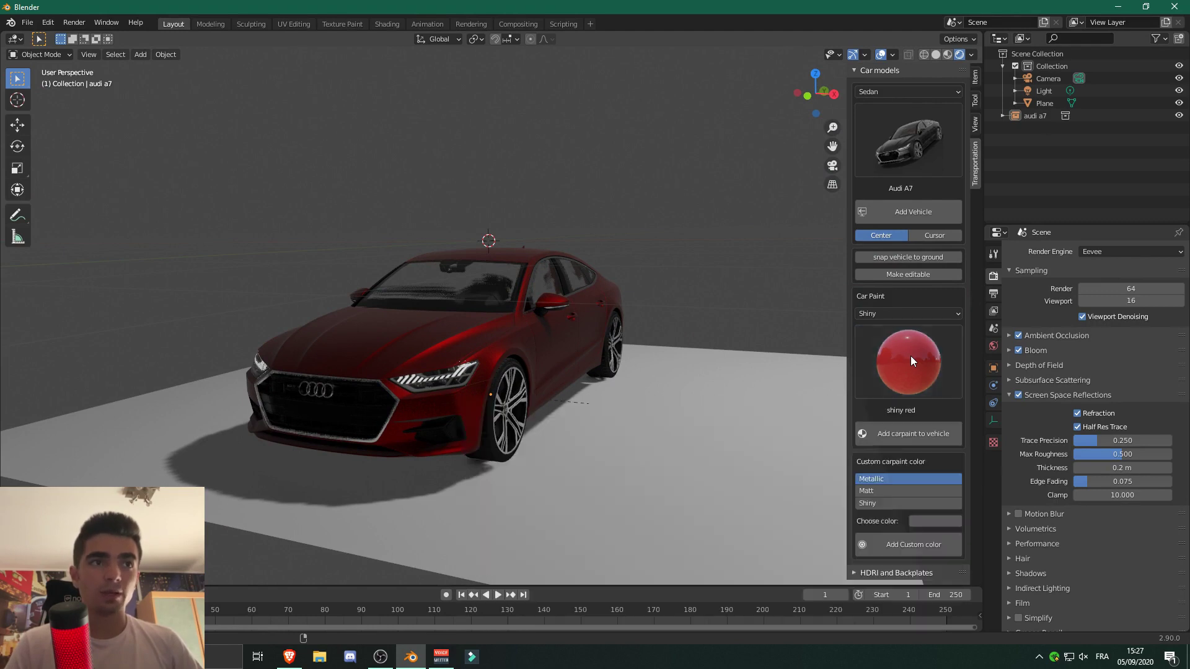
scroll(682, 404, down, 2)
middle_drag(682, 404, 642, 407)
scroll(648, 409, up, 2)
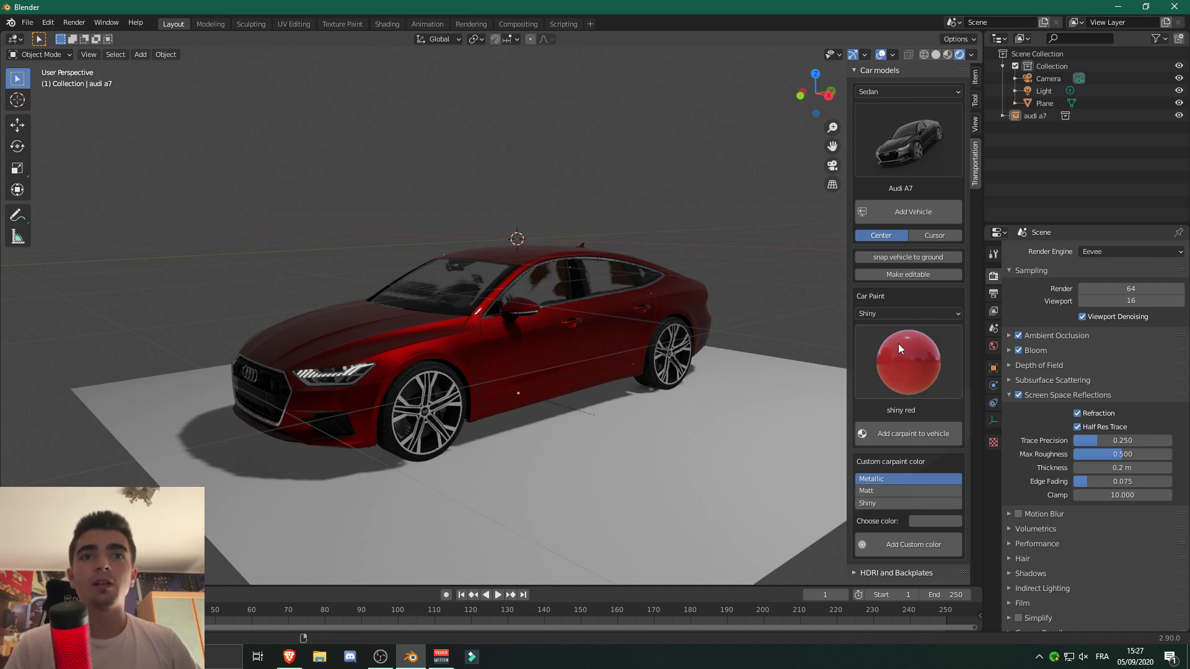
Step: Add the Mealie Road exterior HDRI as the scene's environment
click(869, 573)
scroll(902, 390, down, 10)
click(900, 243)
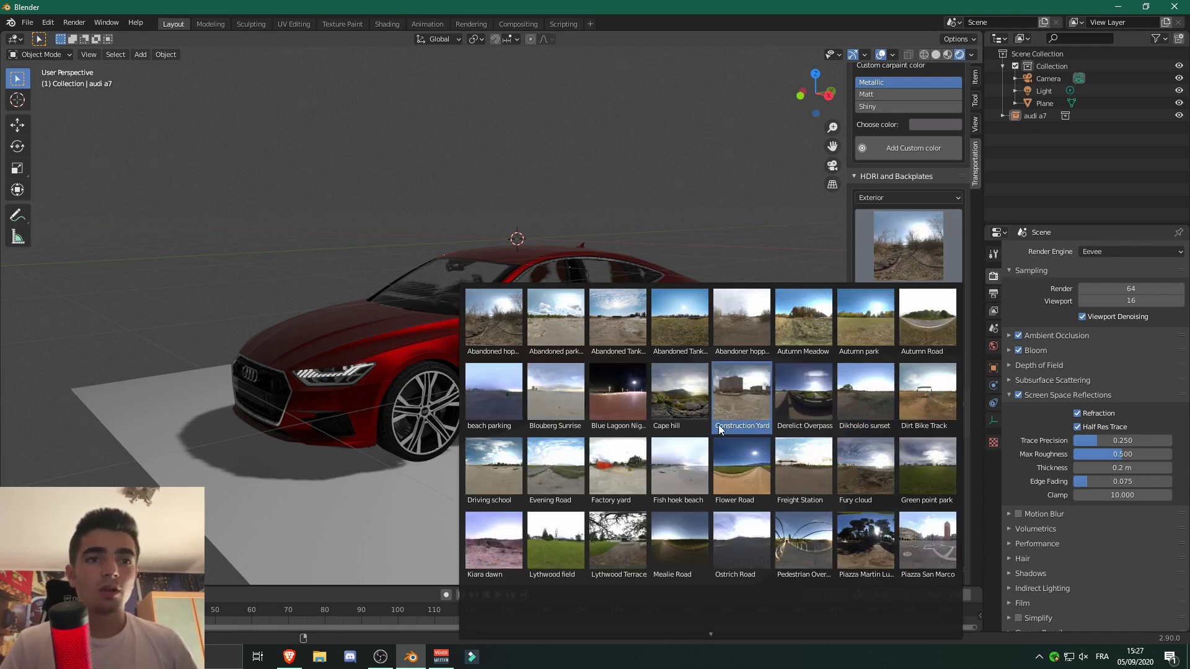
click(689, 543)
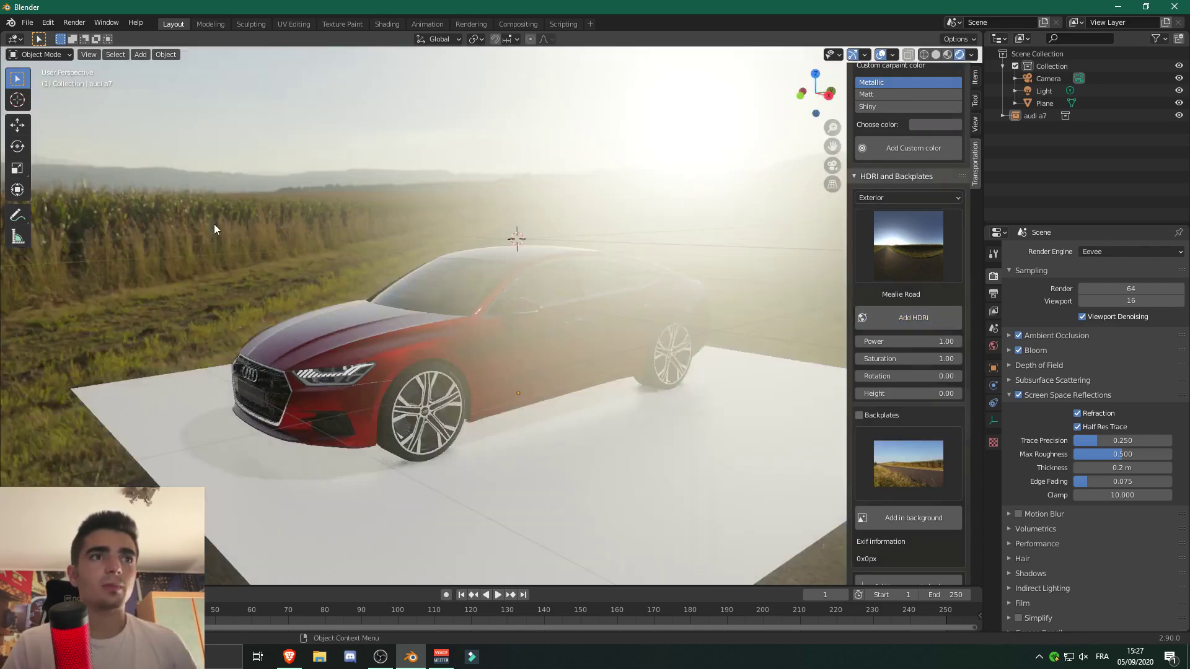
middle_drag(215, 195, 348, 282)
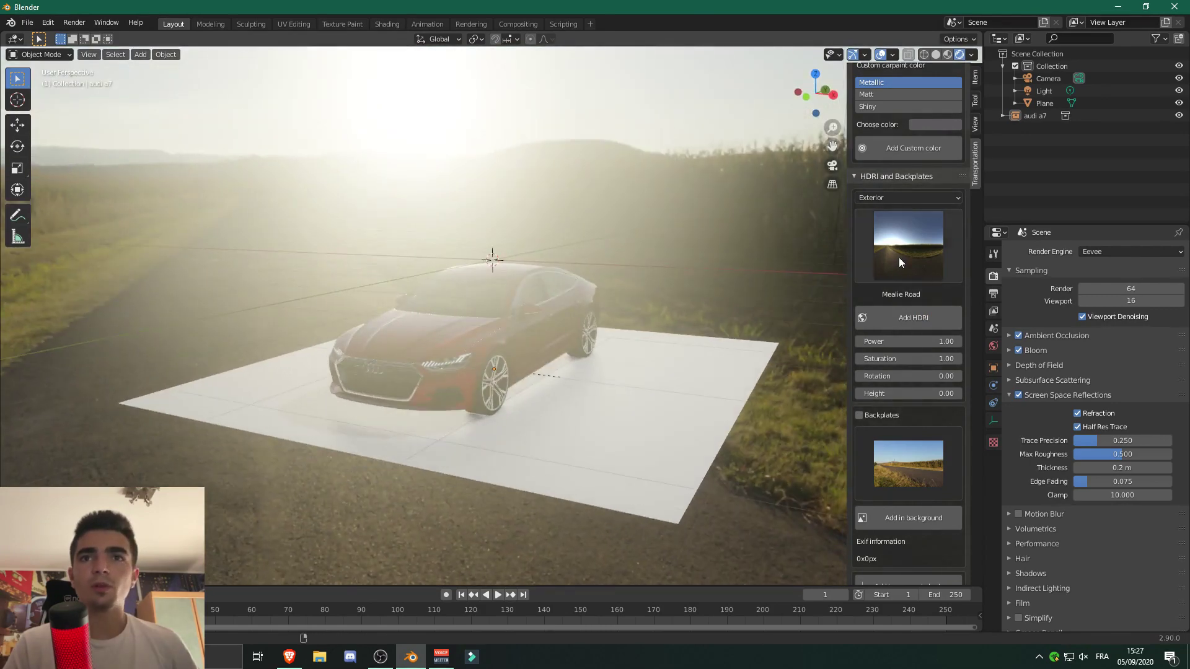
Step: Disable Bloom in the Eevee render settings
click(1018, 350)
scroll(633, 330, down, 2)
scroll(606, 311, up, 5)
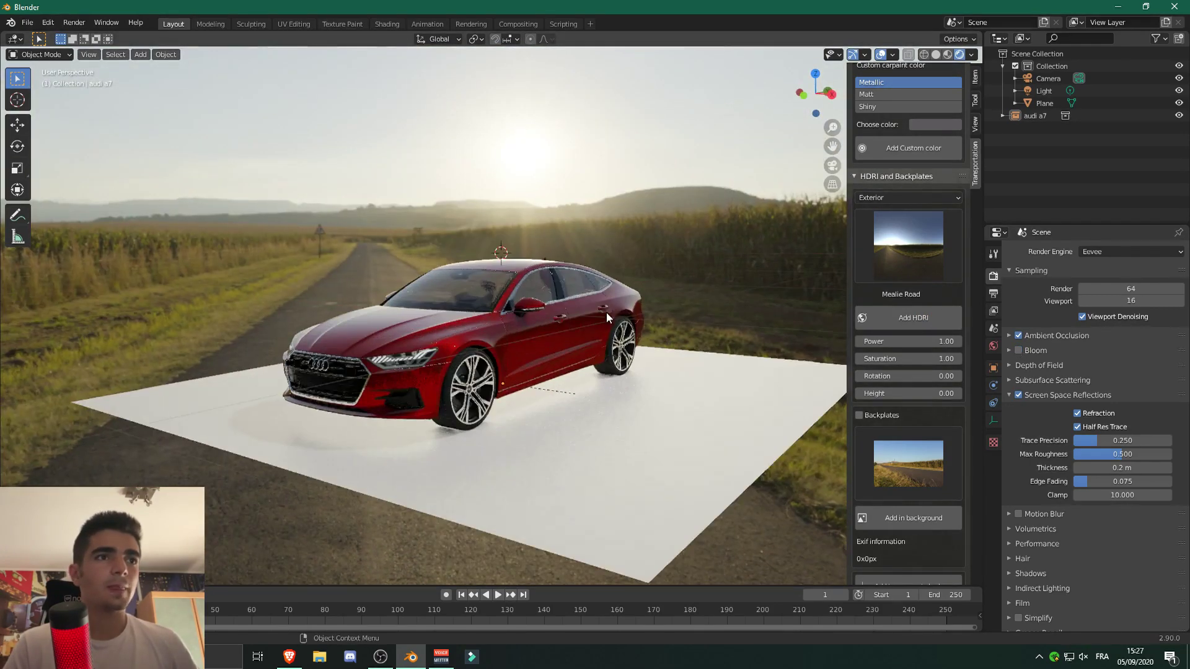
Step: Examine the red Audi A7 in the Mealie Road environment from several angles and distances
scroll(676, 321, down, 2)
middle_drag(672, 327, 722, 329)
scroll(723, 329, down, 4)
scroll(599, 321, up, 4)
scroll(599, 321, down, 3)
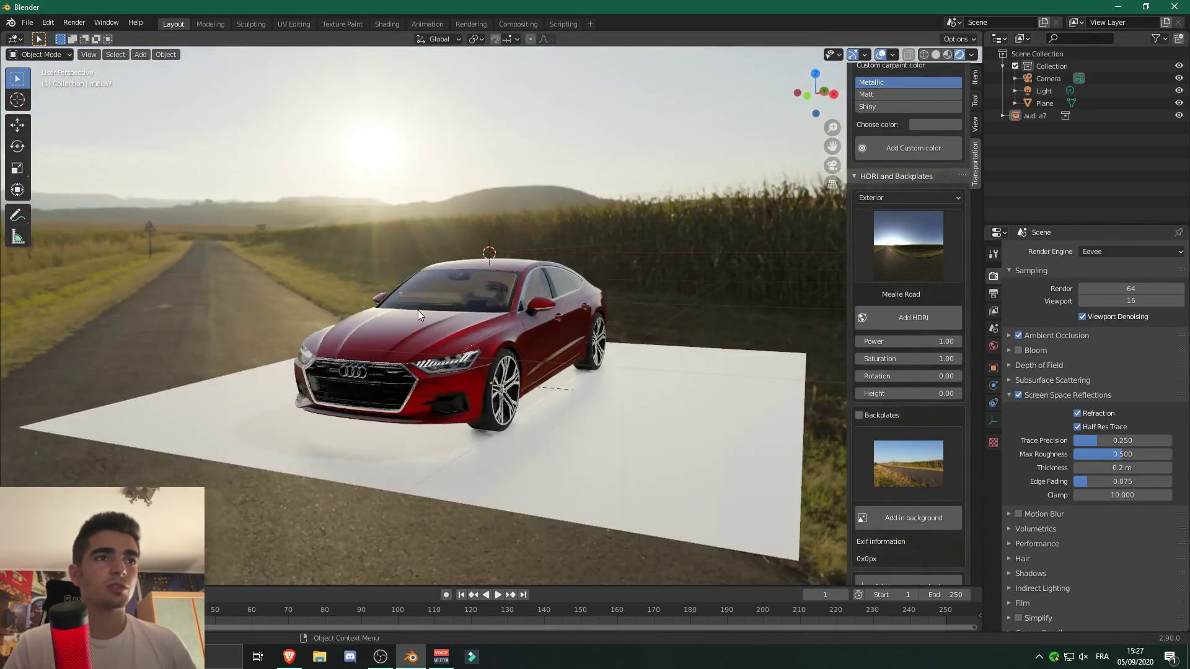
middle_drag(599, 322, 441, 333)
scroll(589, 314, up, 4)
scroll(500, 322, down, 3)
scroll(571, 319, up, 3)
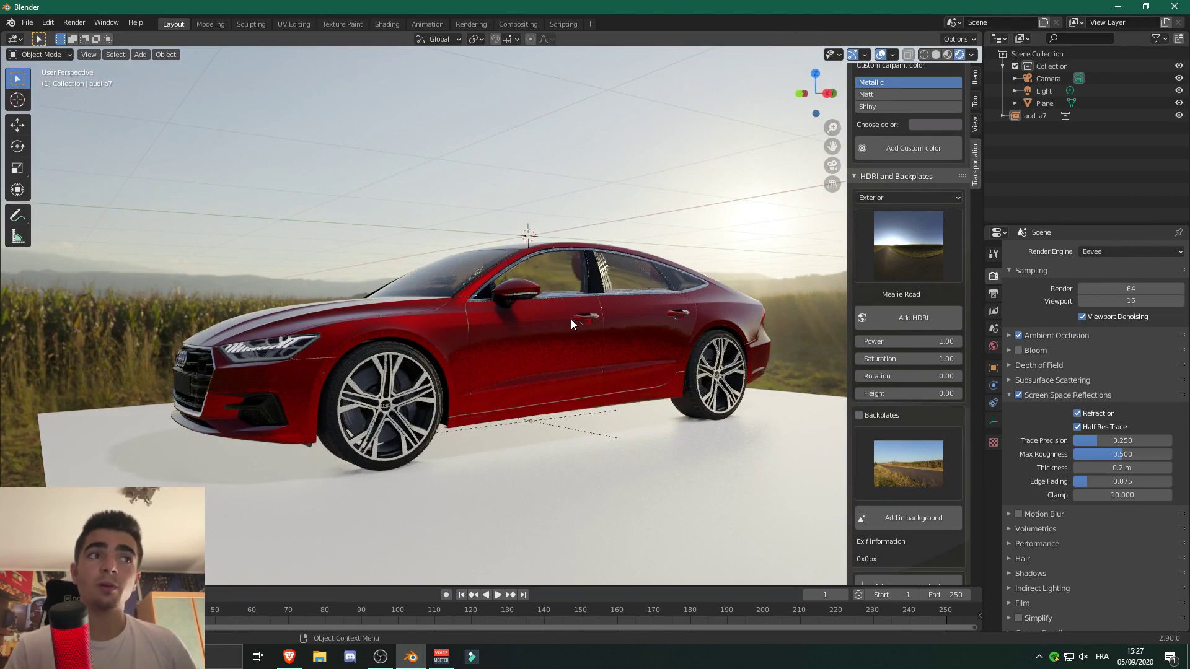
middle_drag(599, 319, 694, 326)
scroll(694, 326, up, 3)
scroll(612, 307, down, 3)
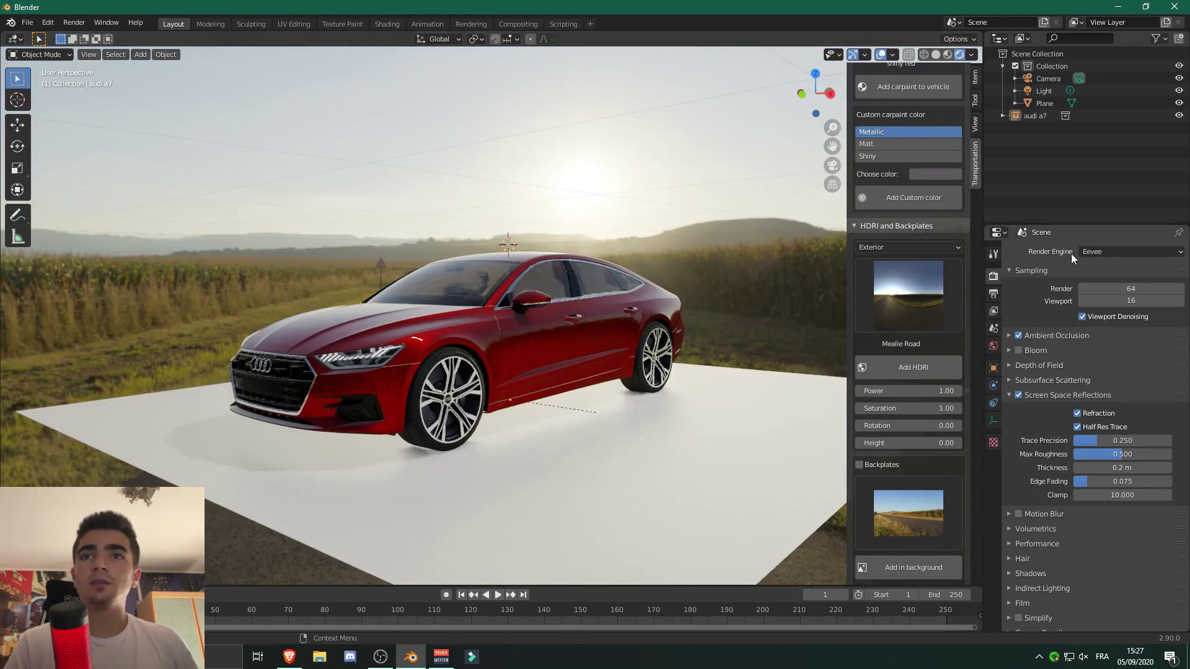
Step: Switch the render engine to Cycles with GPU Compute and preview the car from several angles
click(1086, 252)
click(1102, 293)
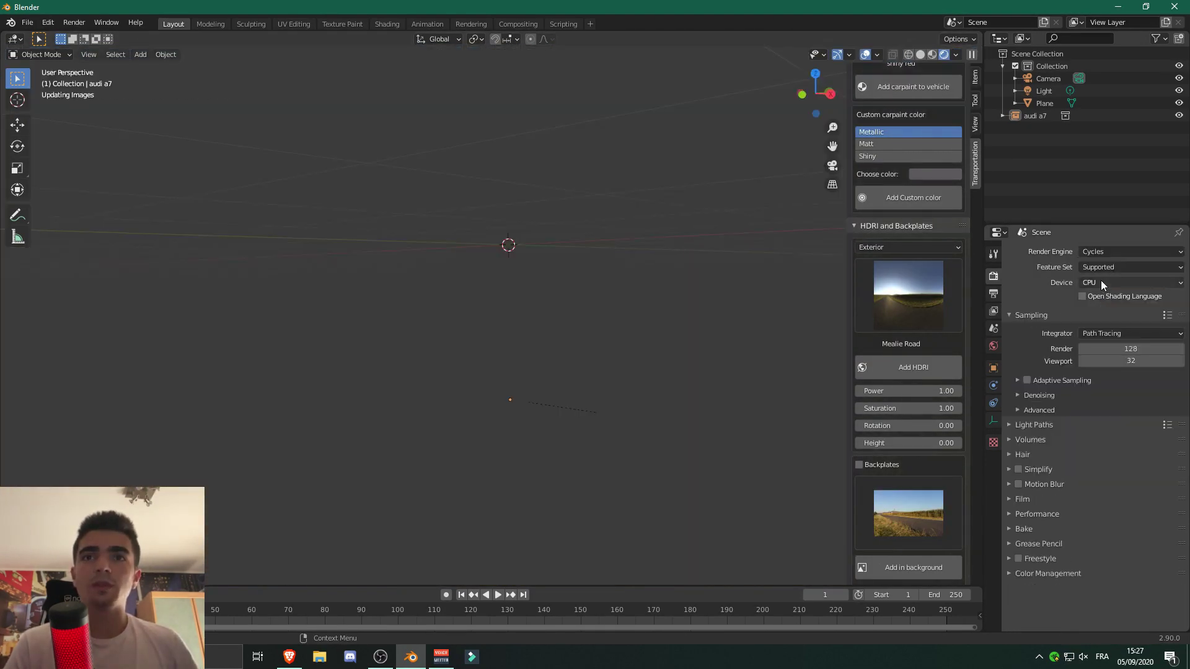
click(1101, 283)
key(Return)
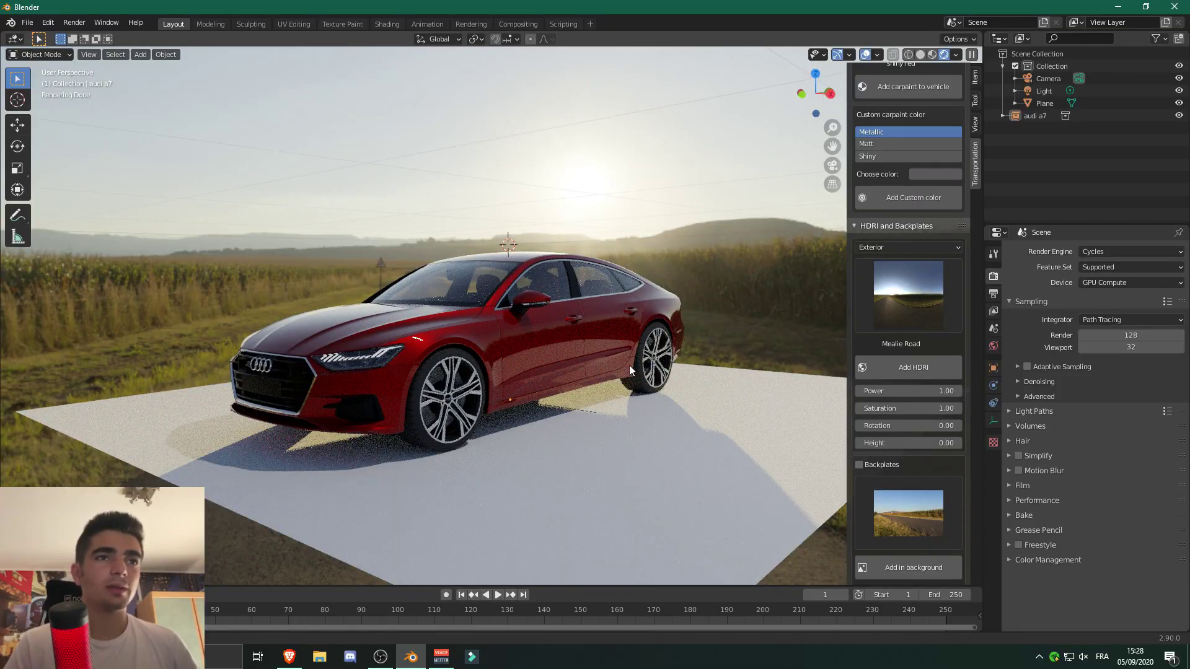
mouse_move(629, 366)
middle_down()
mouse_move(394, 360)
mouse_move(497, 341)
mouse_move(463, 345)
middle_up()
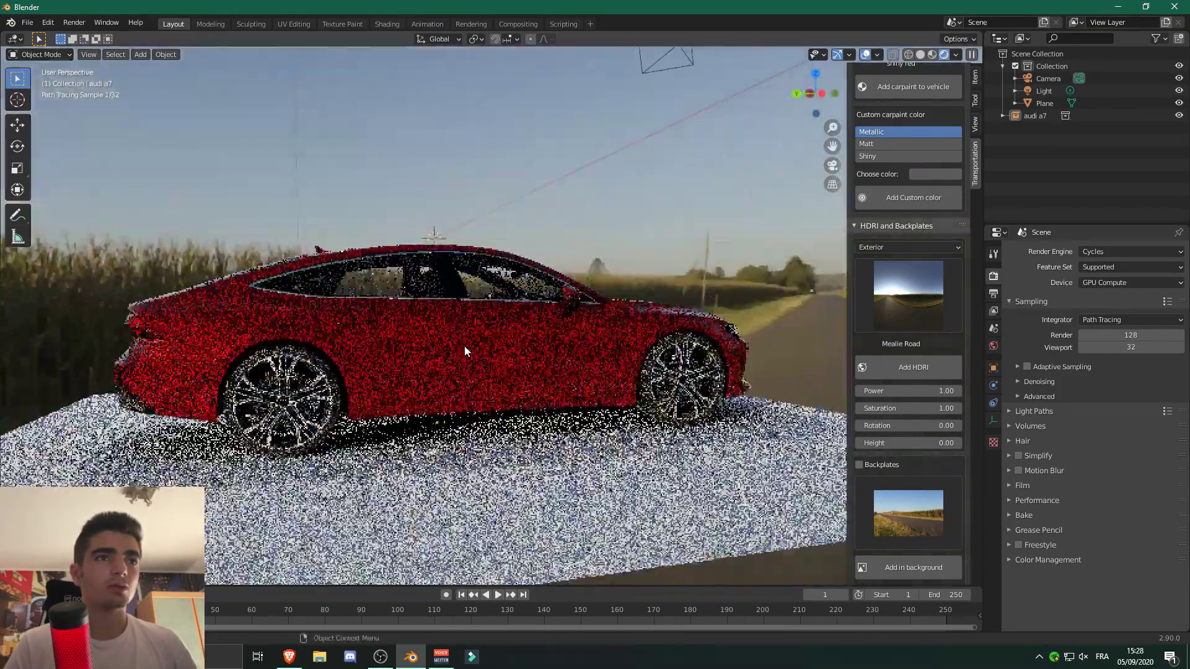
middle_drag(352, 345, 471, 334)
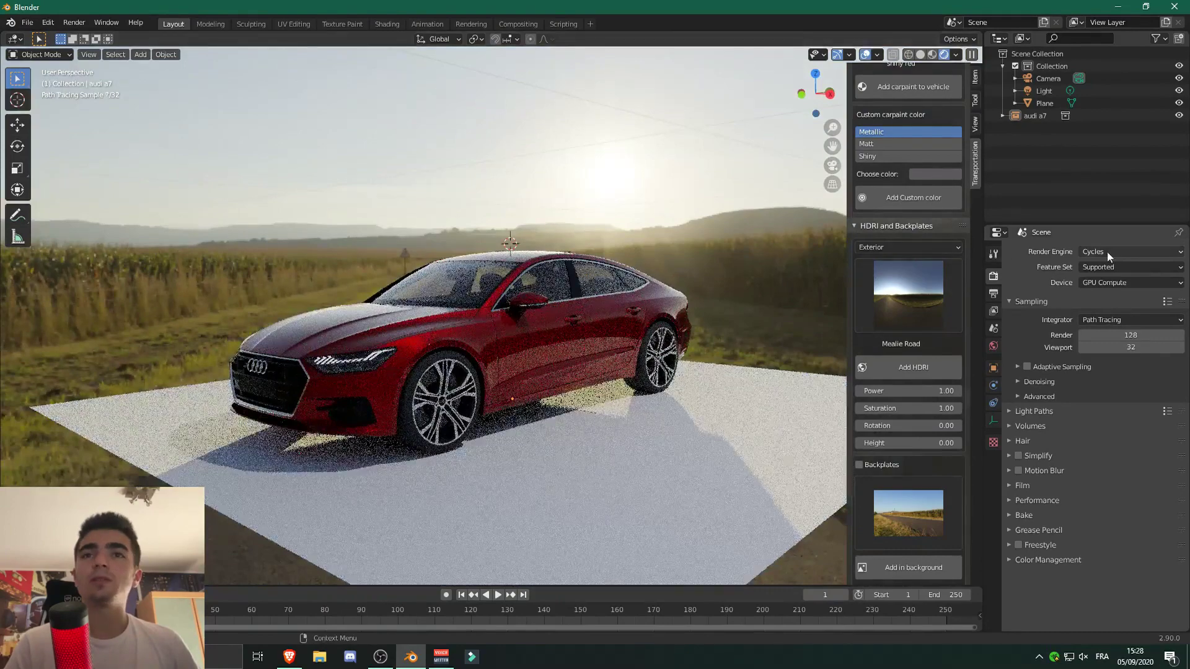
Step: Set the render engine back to Eevee and view the car from the front corner
click(1107, 252)
click(1102, 267)
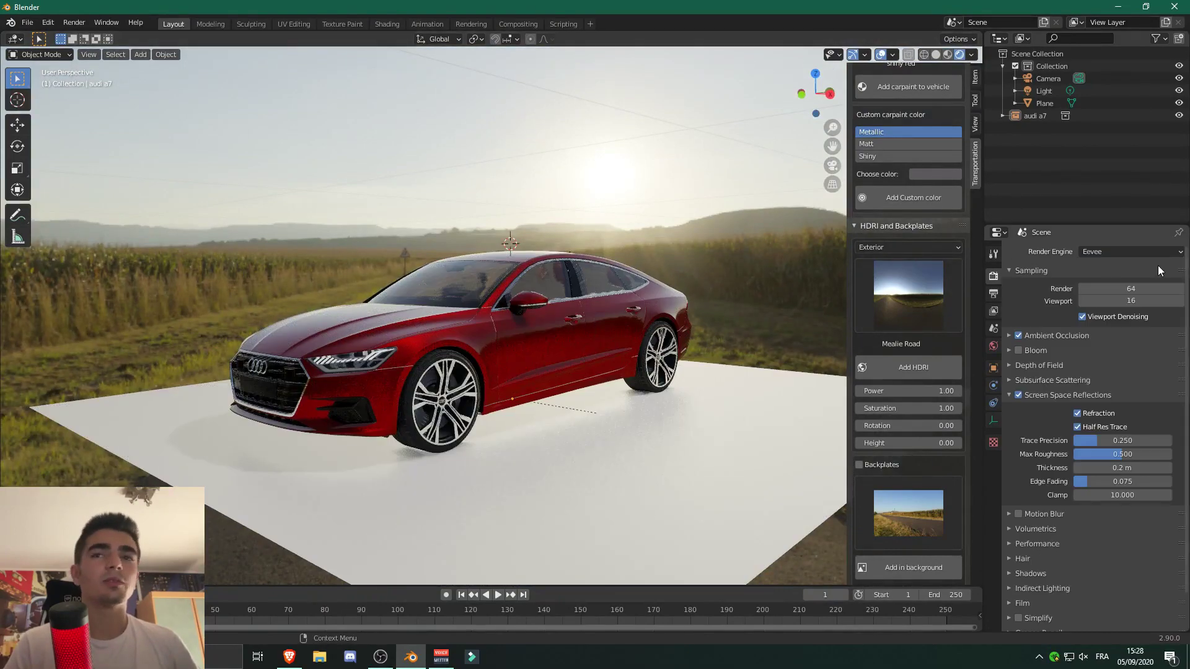
middle_drag(707, 313, 650, 322)
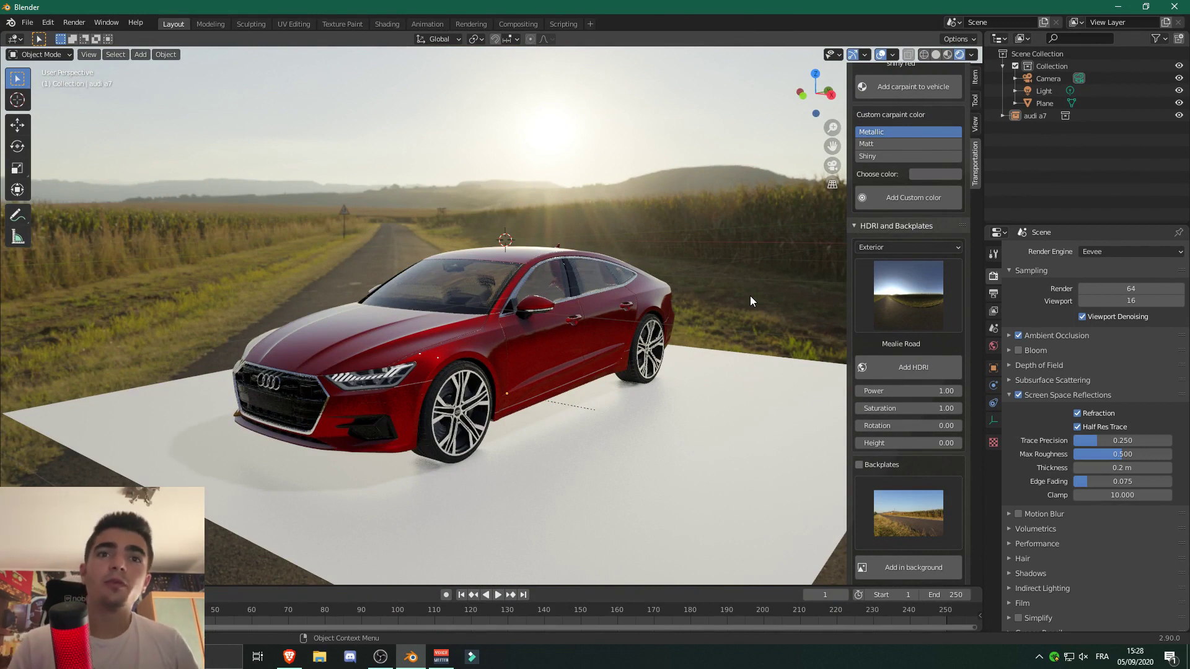
Step: Browse the Interior HDRI choices and return to the Exterior category to look through its HDRIs
click(892, 249)
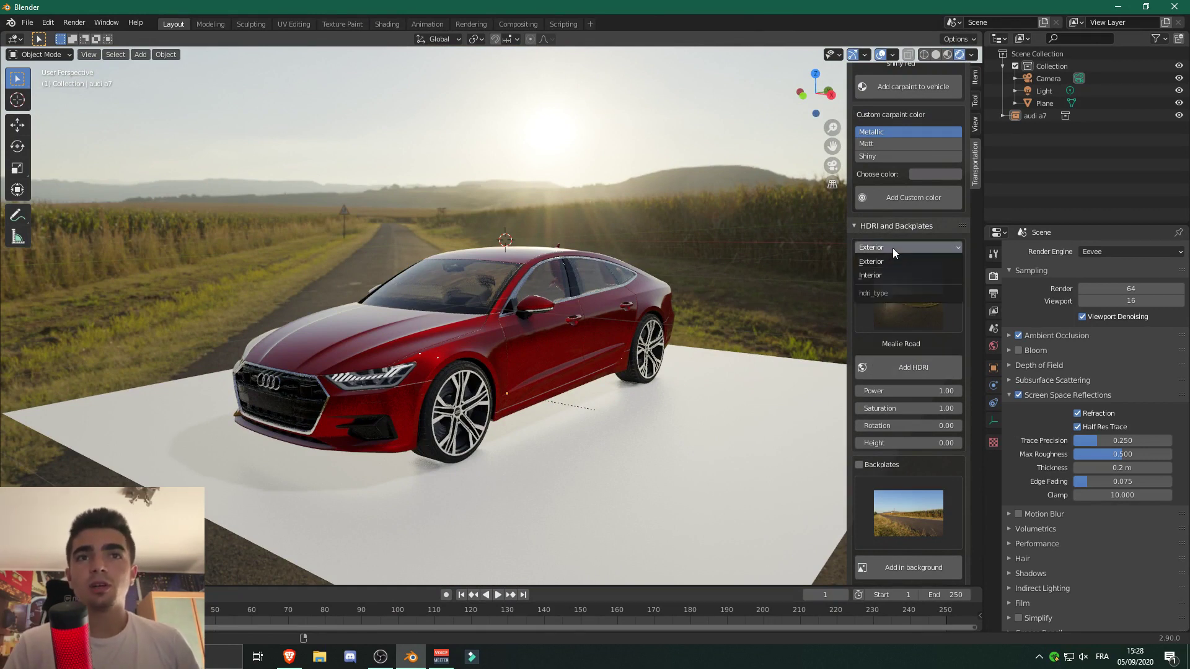
click(906, 275)
click(908, 280)
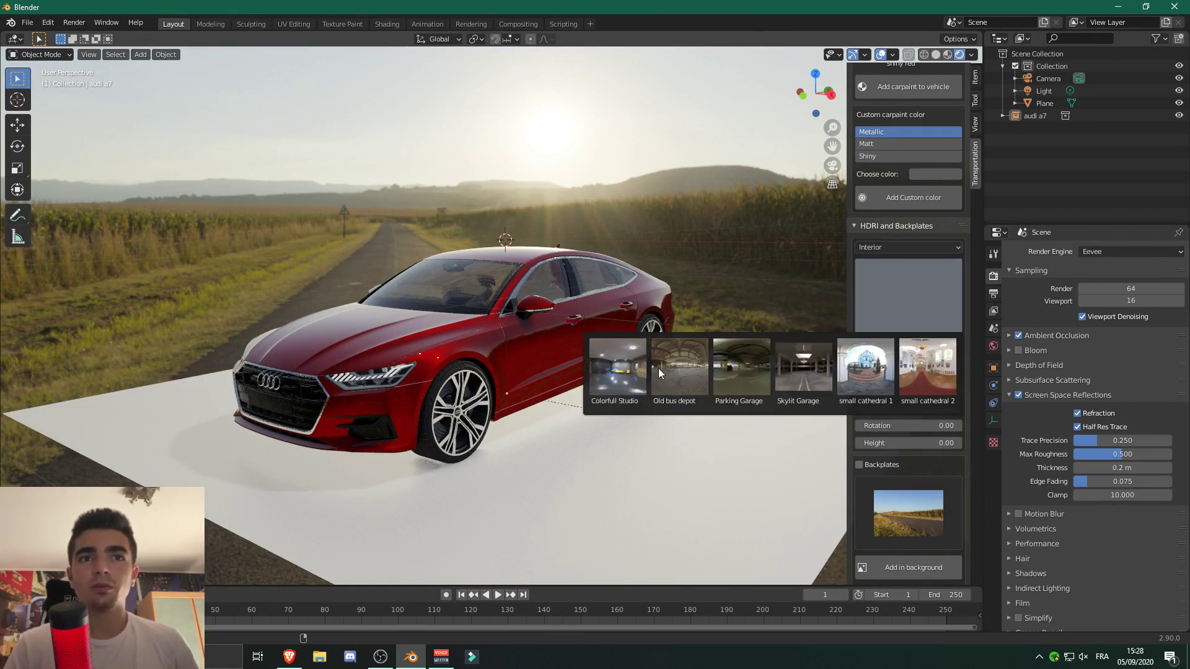
click(886, 248)
click(886, 235)
click(909, 291)
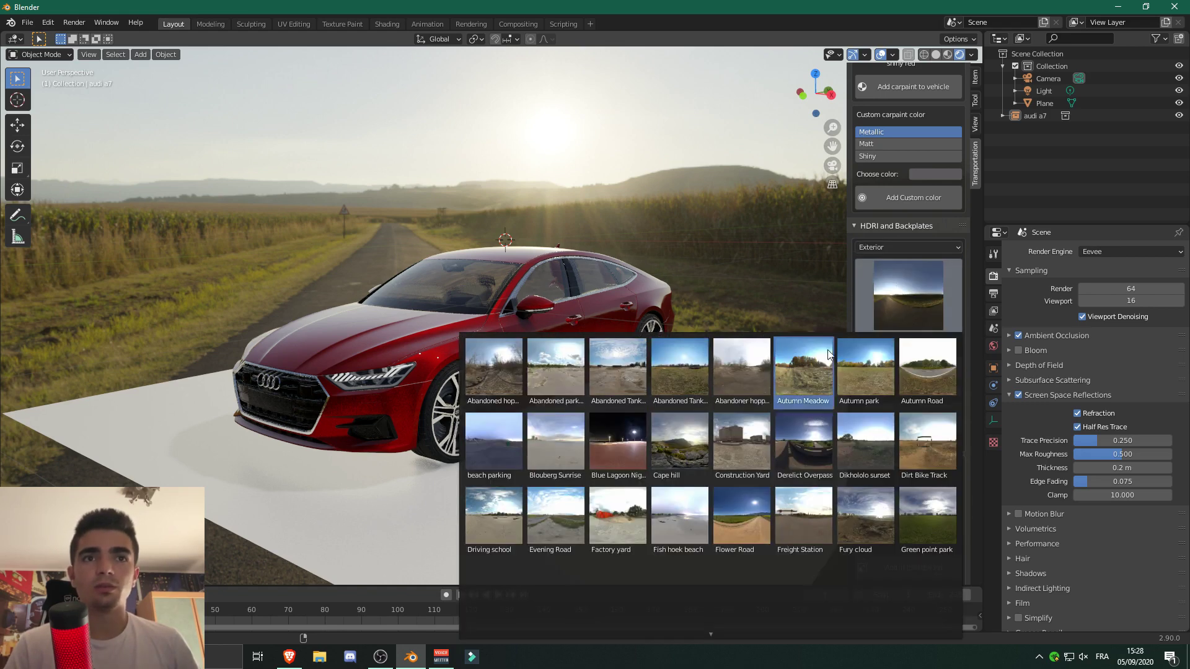
Step: Try an HDRI power of 0.79 and reset the power to 1
scroll(892, 344, down, 3)
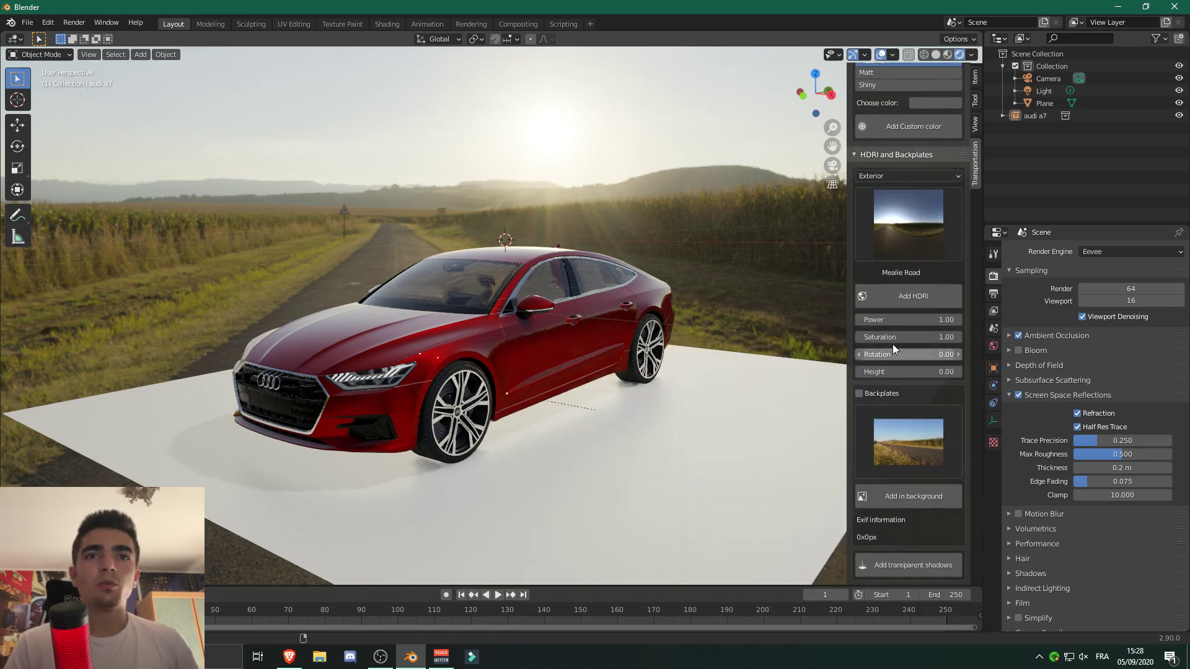
mouse_move(906, 319)
mouse_down()
mouse_move(930, 319)
mouse_move(868, 319)
mouse_move(930, 319)
mouse_move(915, 318)
mouse_up()
click(915, 318)
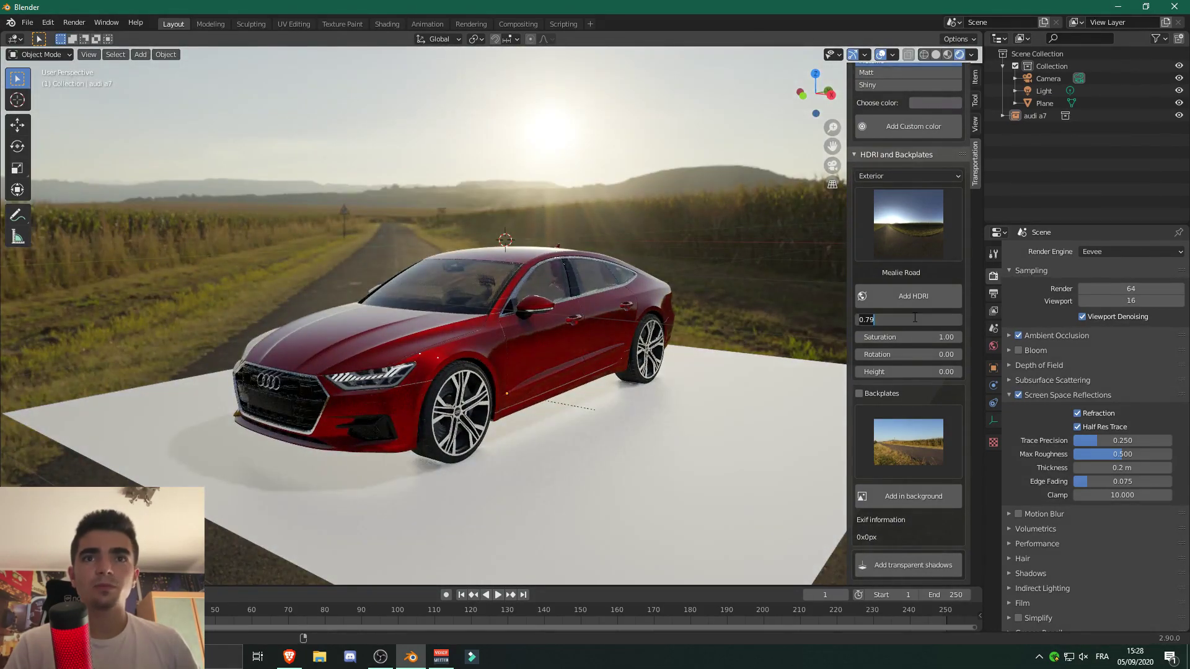
text(1)
key(Return)
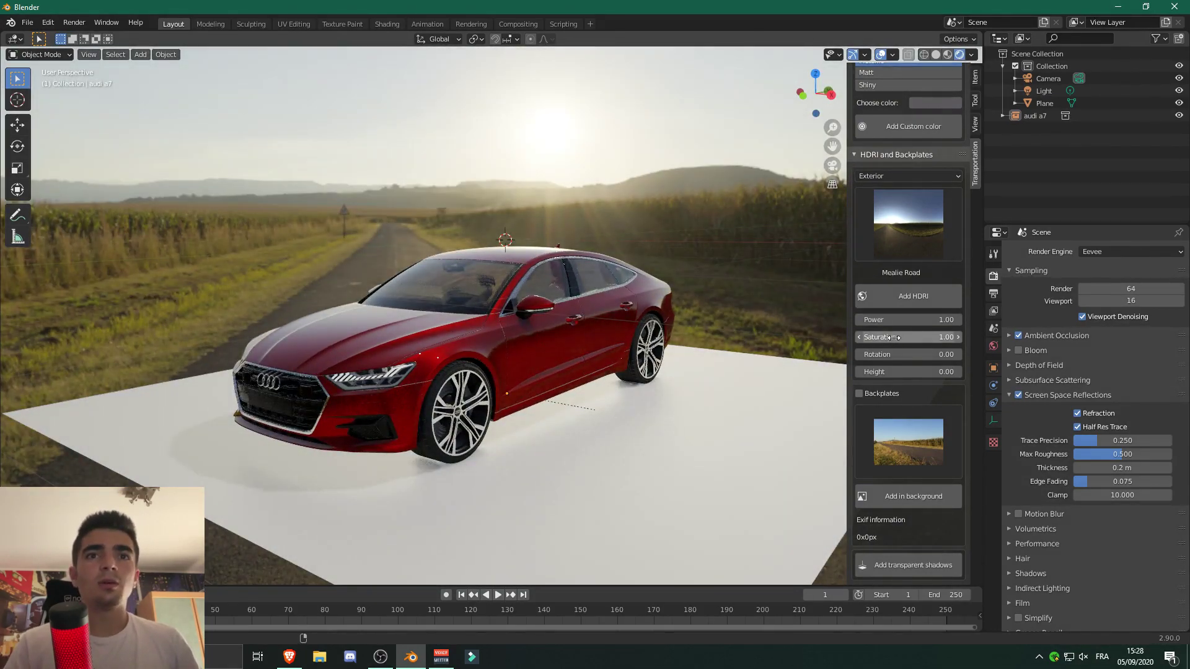
Step: Try an HDRI saturation of 1.15 and reset the saturation to 1
mouse_move(898, 337)
mouse_down()
mouse_move(948, 337)
mouse_move(908, 337)
mouse_up()
click(899, 336)
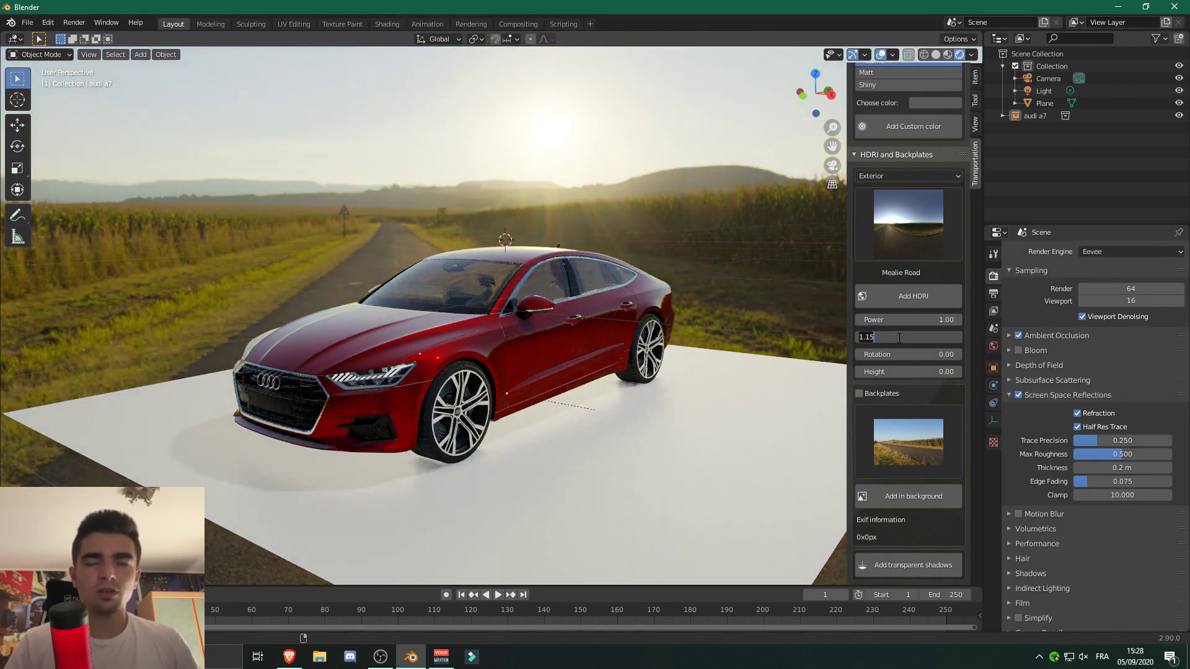
text(1)
key(Return)
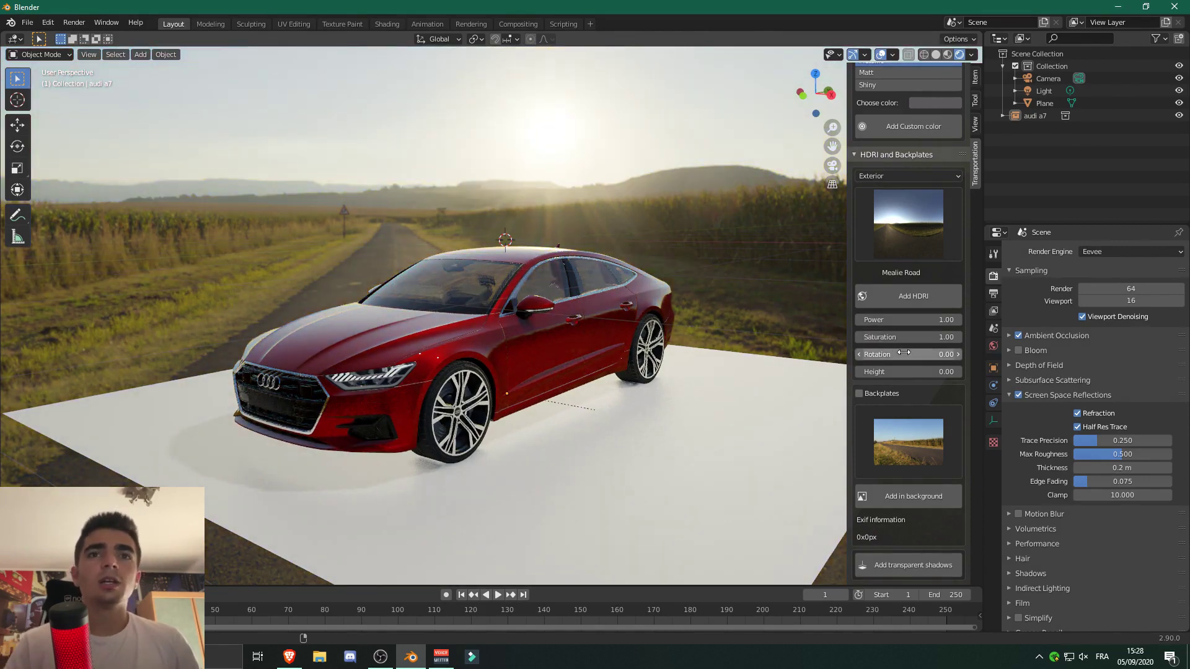
Step: Try rotating the HDRI by 13.95 and reset the rotation to 0
drag(901, 354, 940, 354)
click(940, 353)
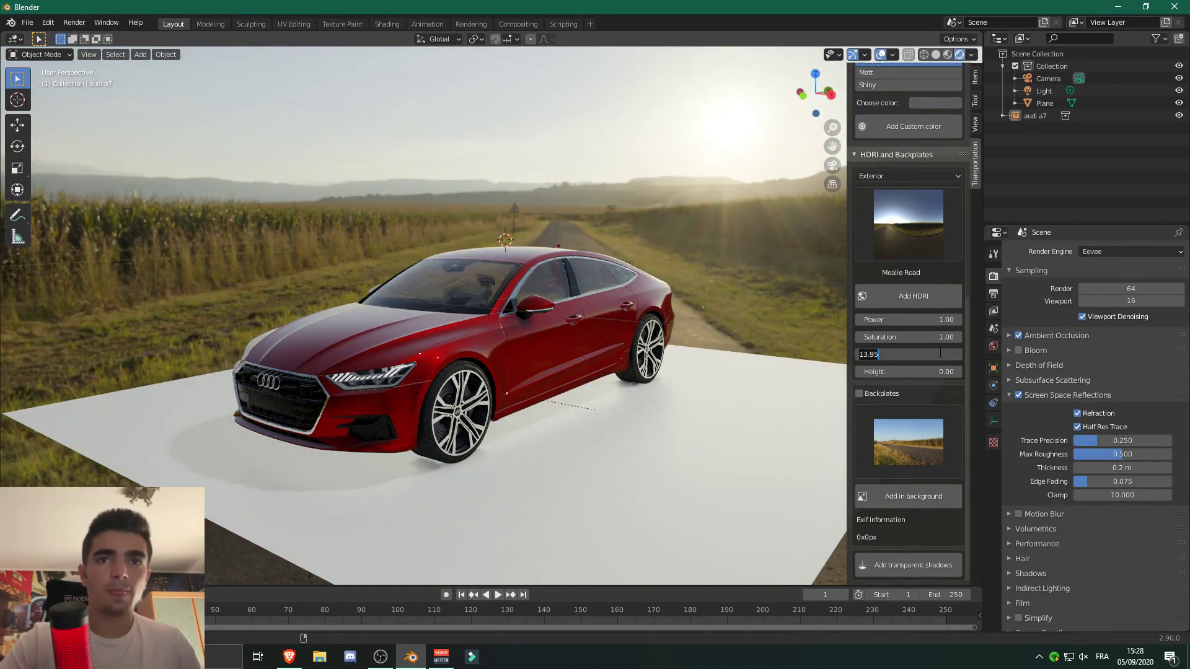
text(0)
key(Return)
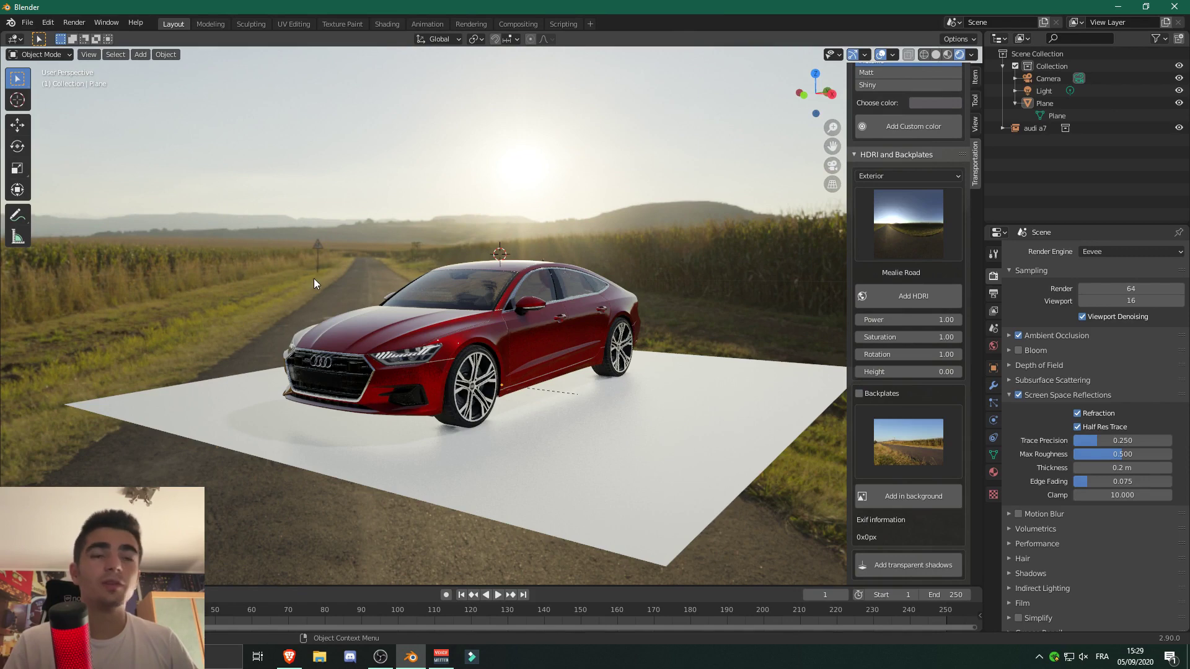
Step: Delete the white ground plane and add transparent shadows for the Audi A7
click(646, 400)
key(Delete)
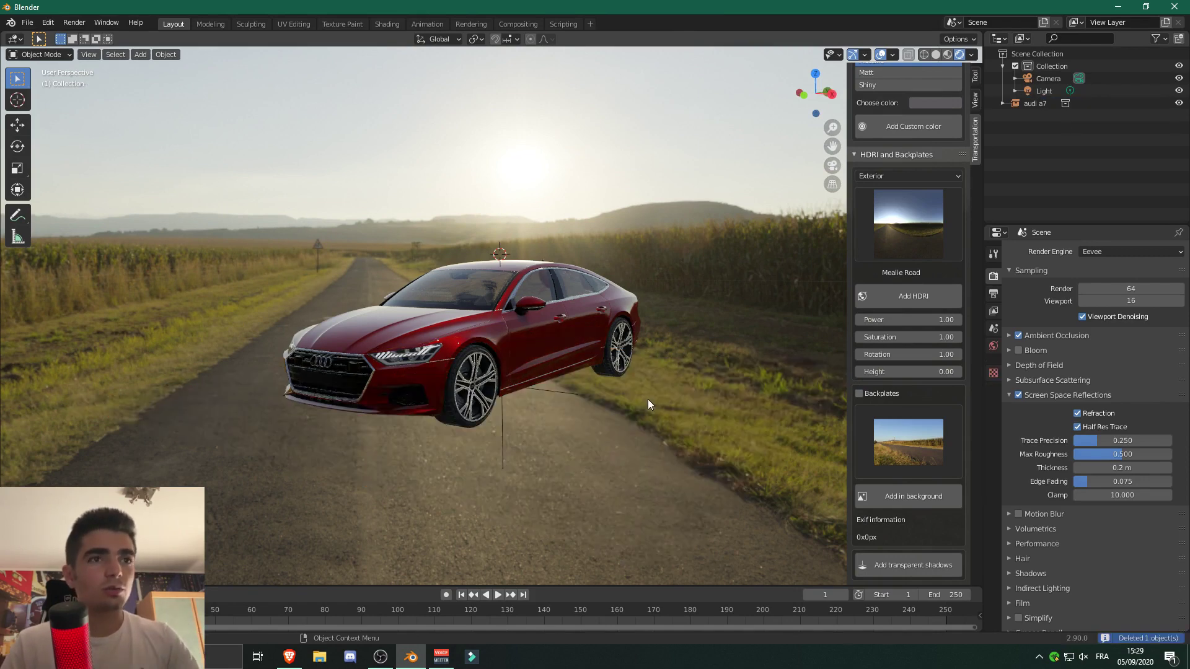
click(578, 354)
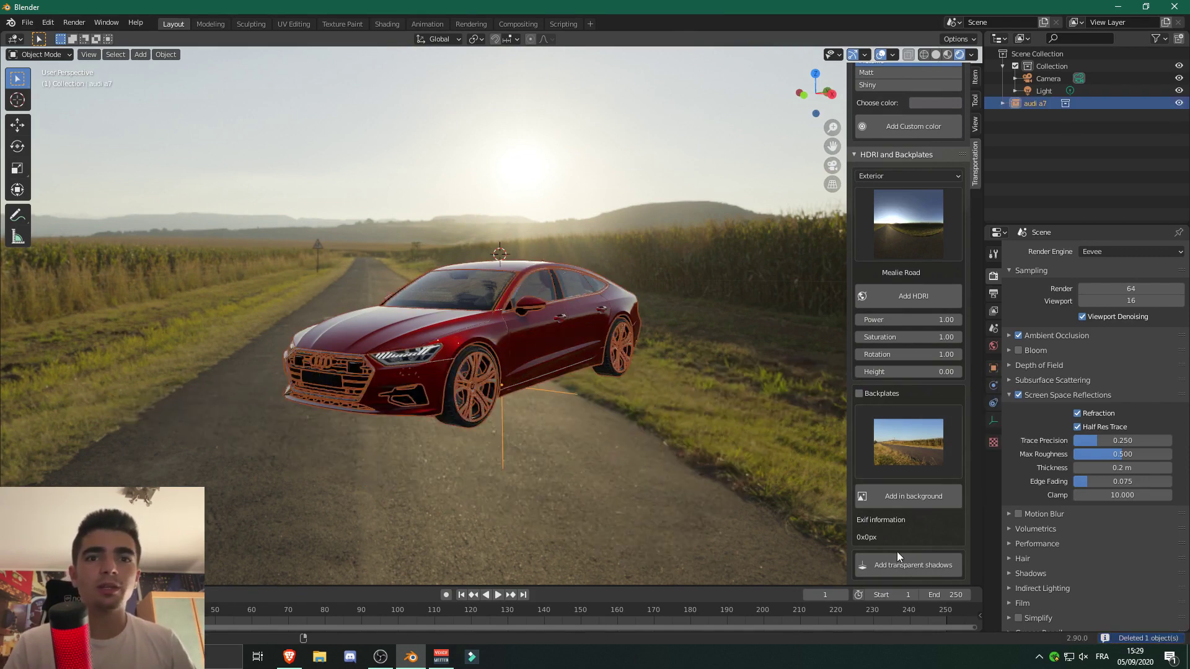
click(918, 565)
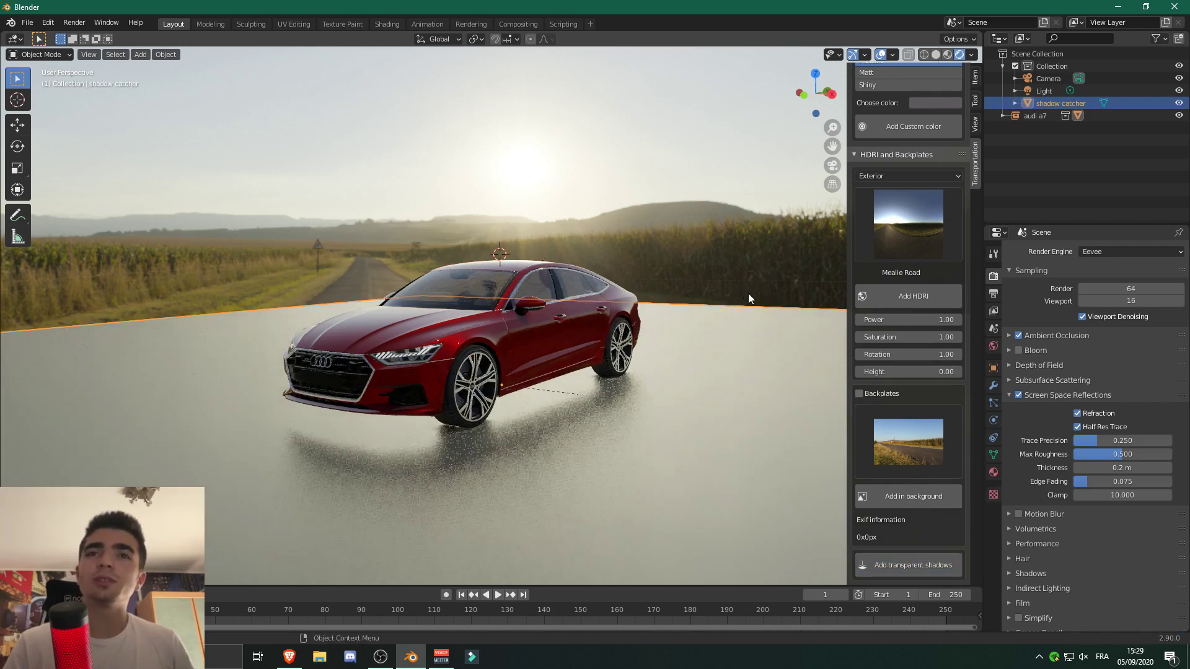
Step: Set the render engine to Cycles and view the car's shadow on the road with nothing selected
click(1093, 254)
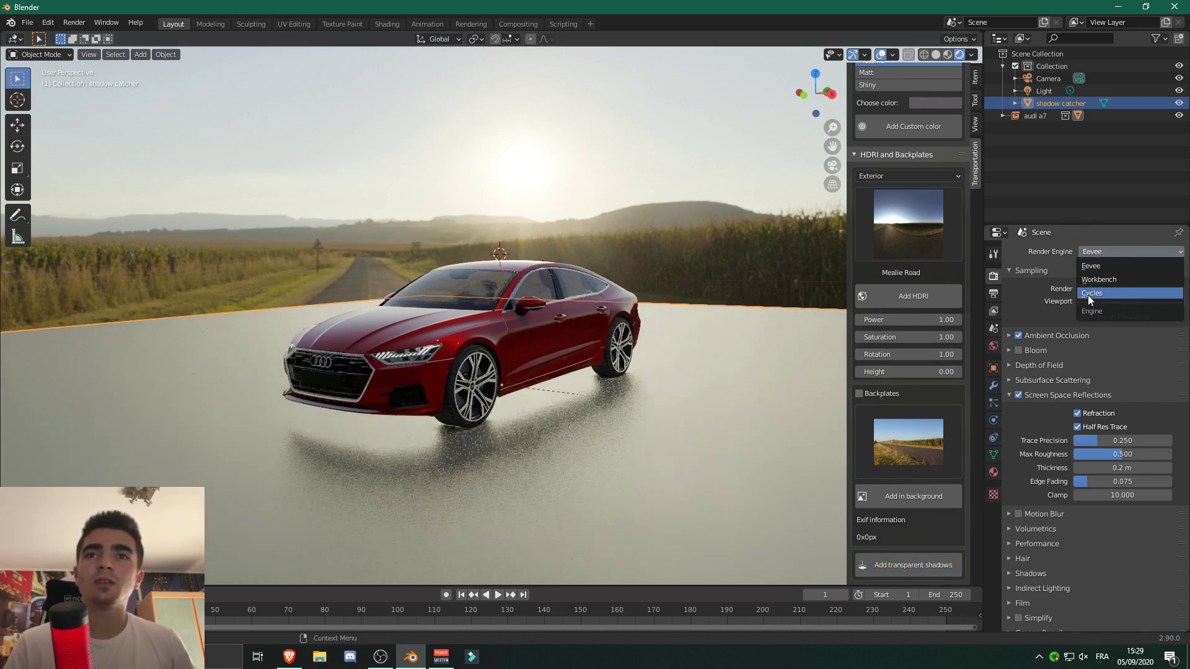
click(1088, 296)
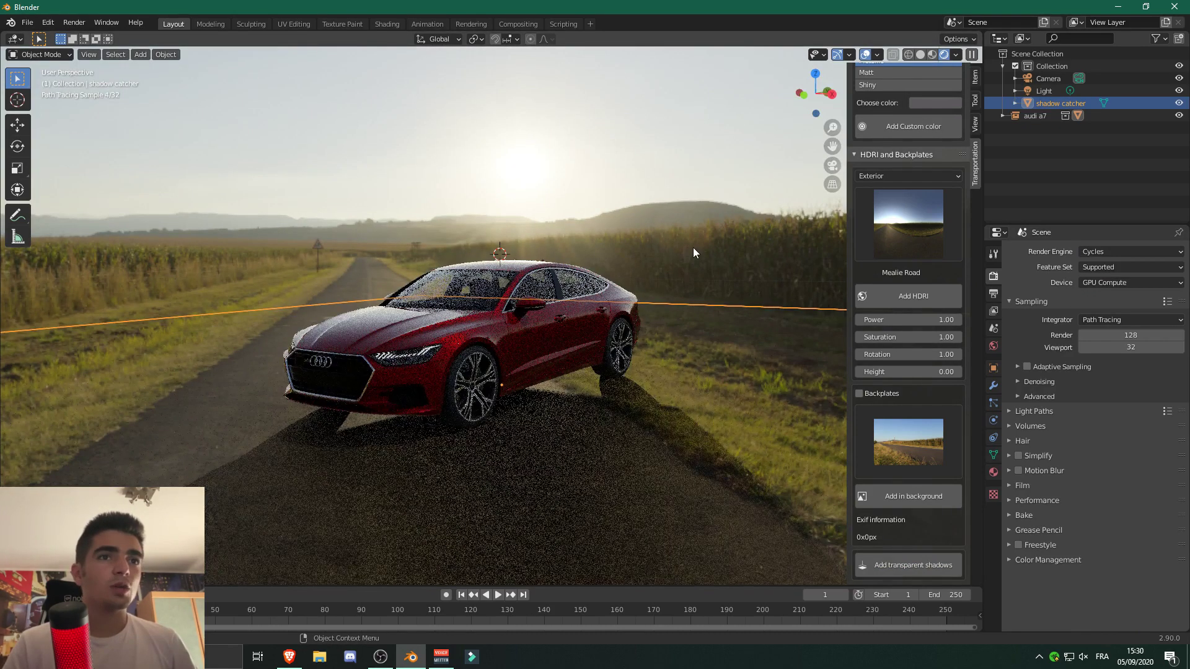
click(697, 245)
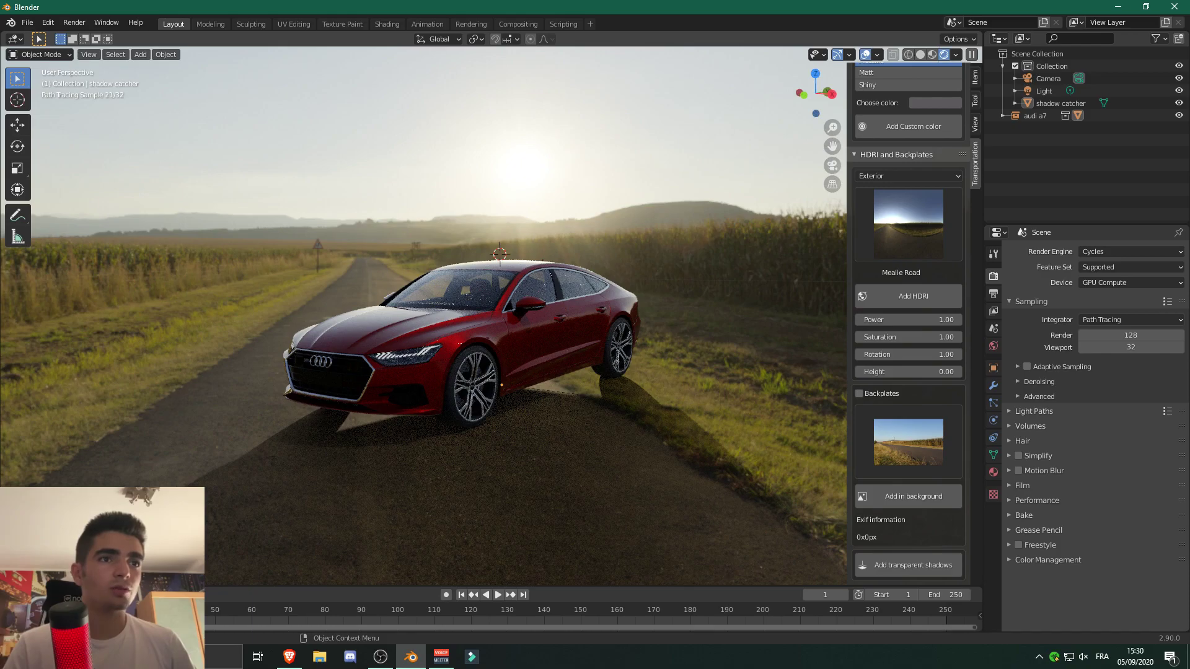
middle_drag(534, 465, 839, 439)
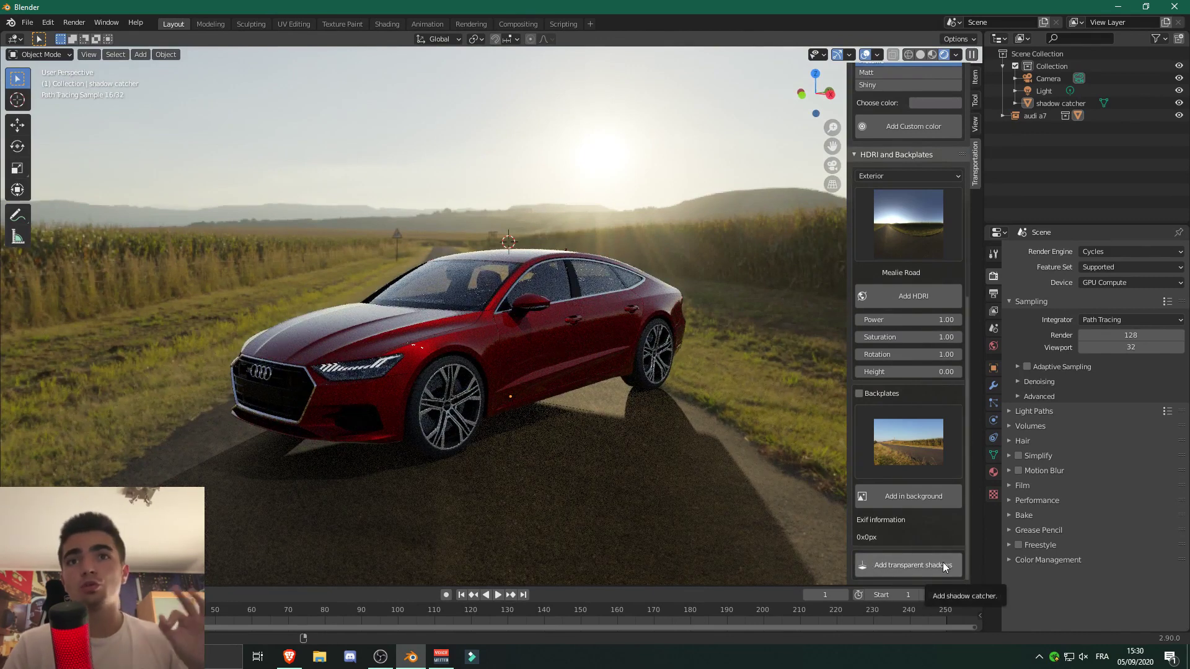
Step: Set the viewport to Solid shading and switch to the Transportation add-on's BlenderMarket page in the Brave browser
scroll(911, 496, up, 10)
scroll(905, 484, up, 5)
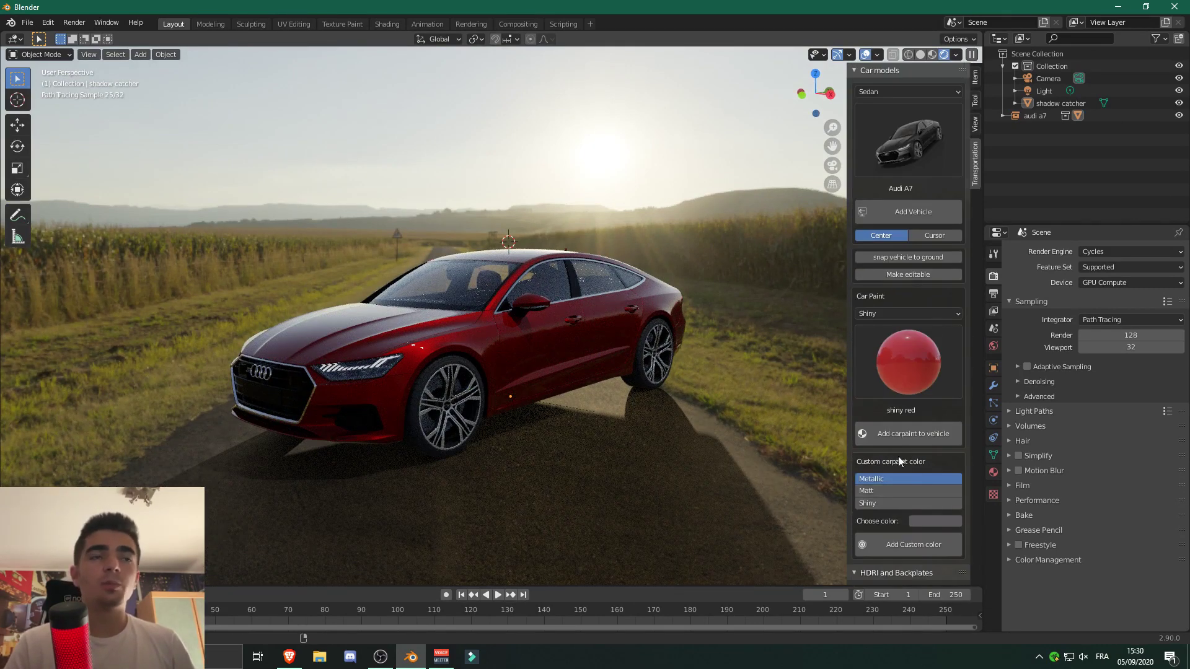
click(922, 54)
click(292, 659)
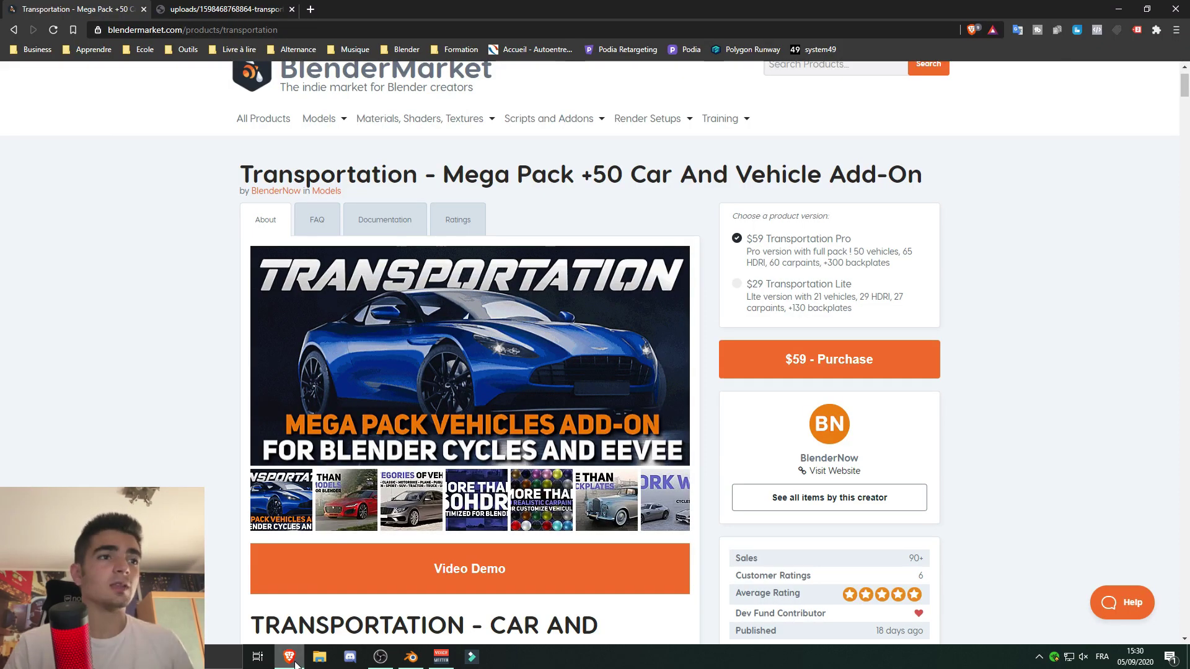
click(312, 480)
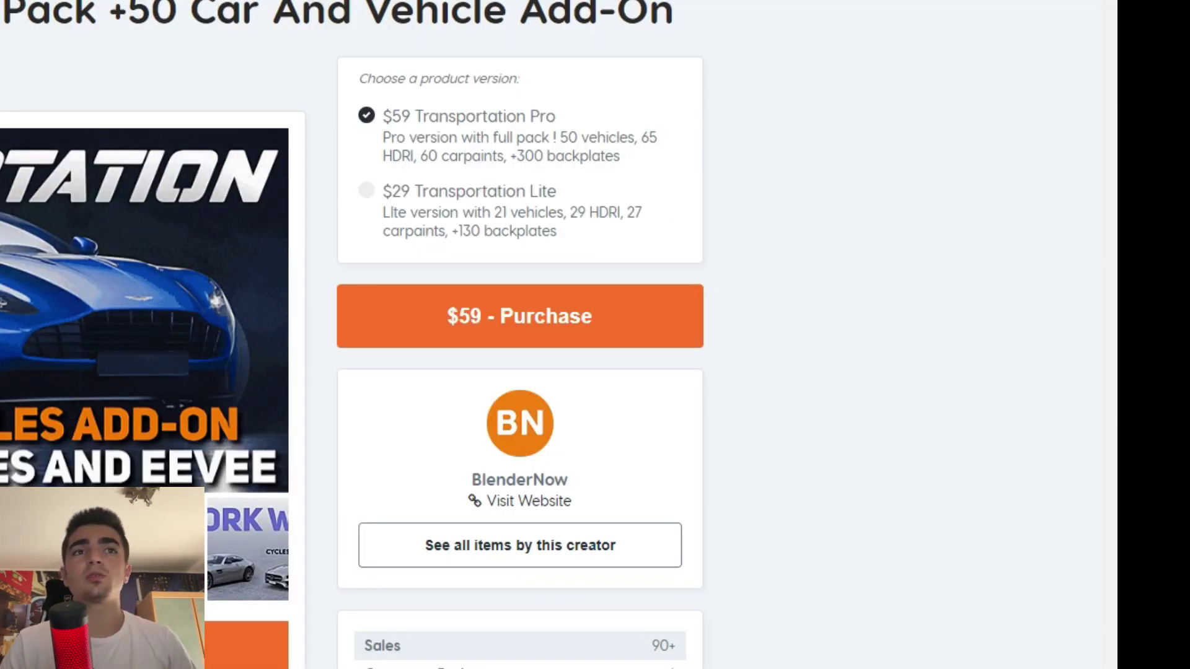
Step: Compare the product versions by choosing the $29 Transportation Lite and reselecting the $59 Transportation Pro
drag(392, 118, 429, 117)
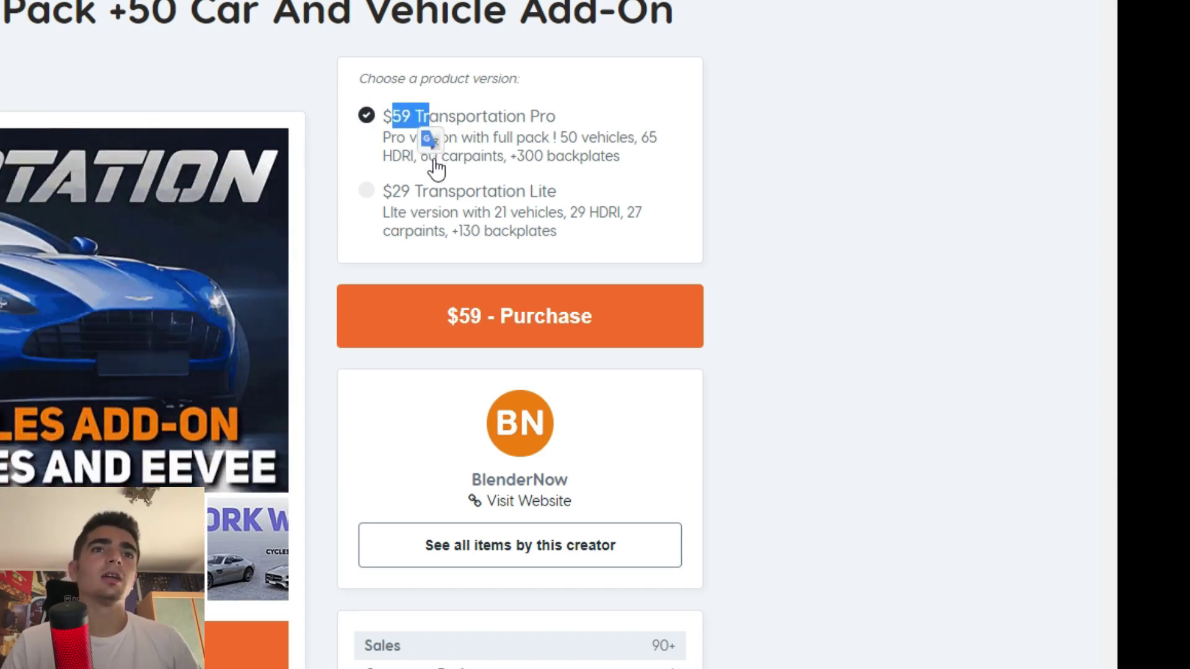
click(432, 178)
click(412, 203)
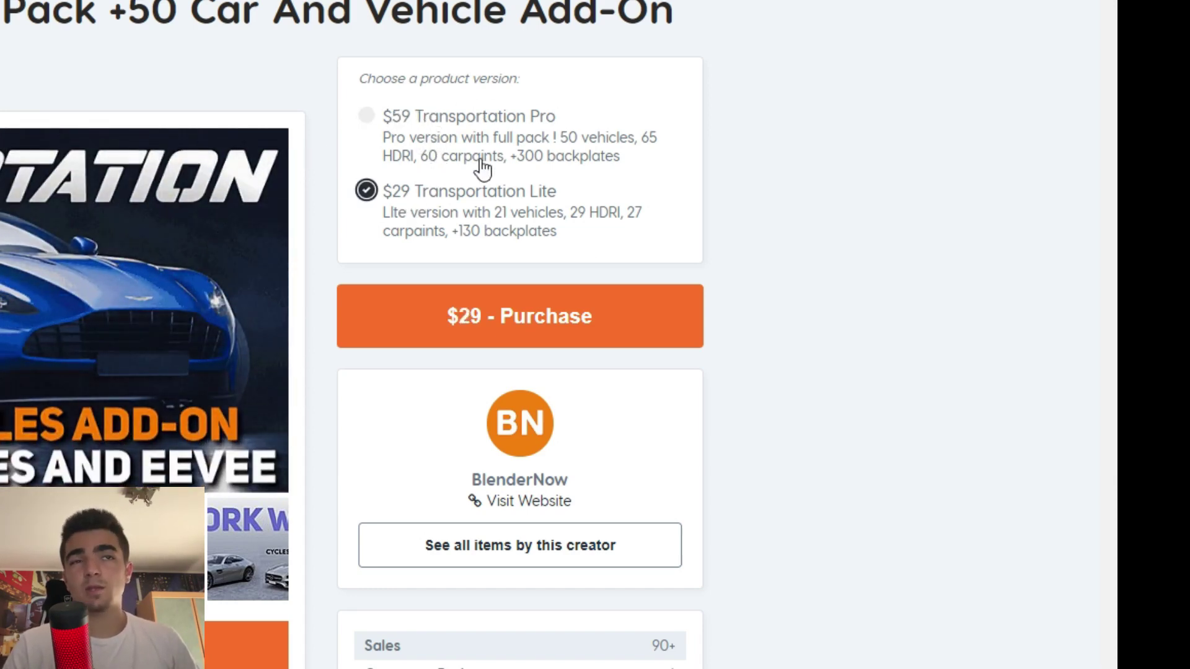
click(501, 127)
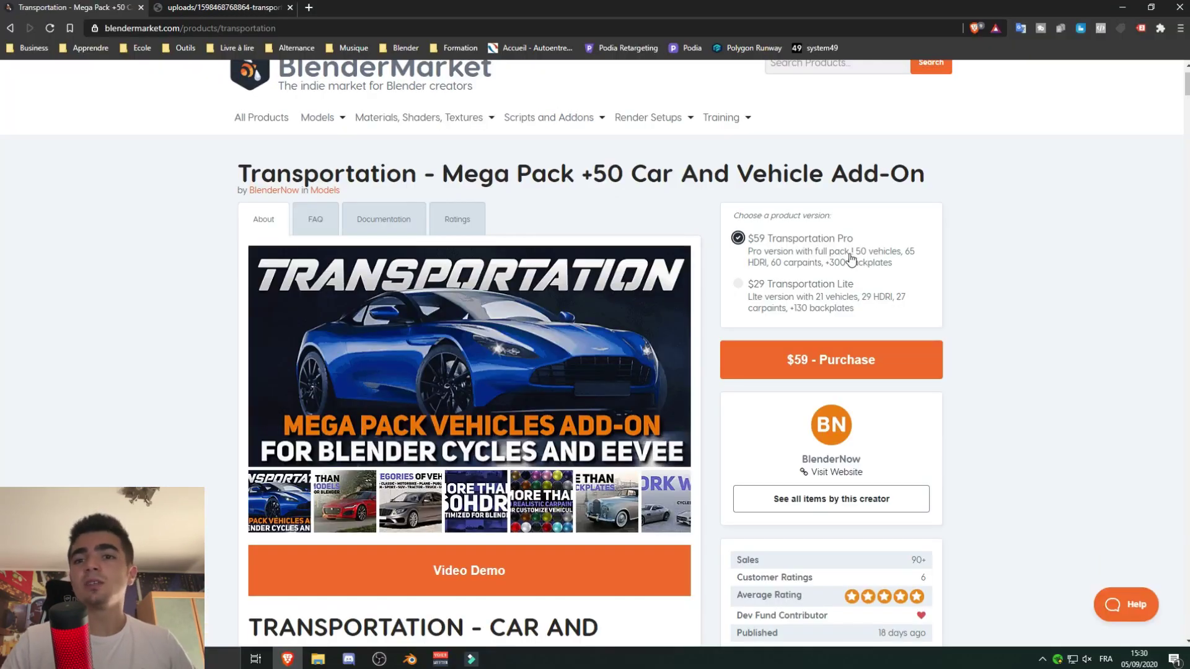